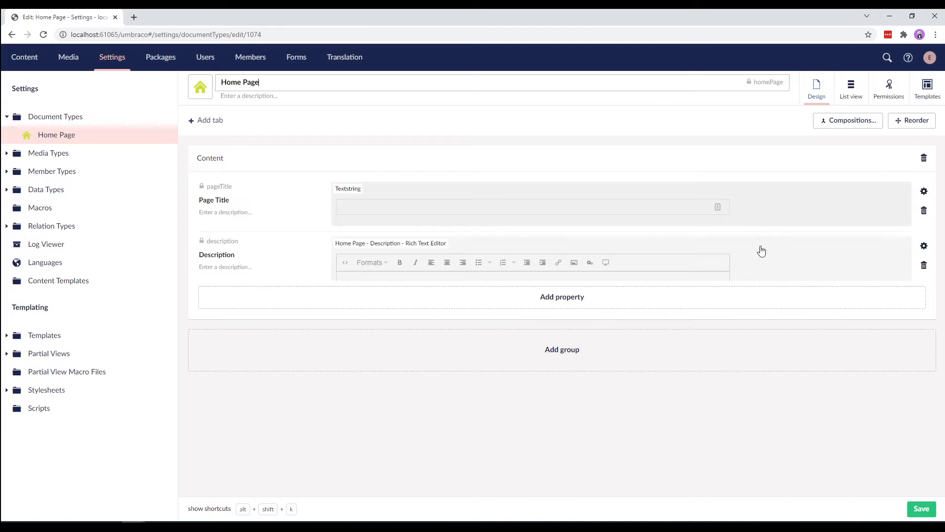
# Review the Home Page document type's permissions and the markup of the Home Page template.
pyautogui.click(877, 103)
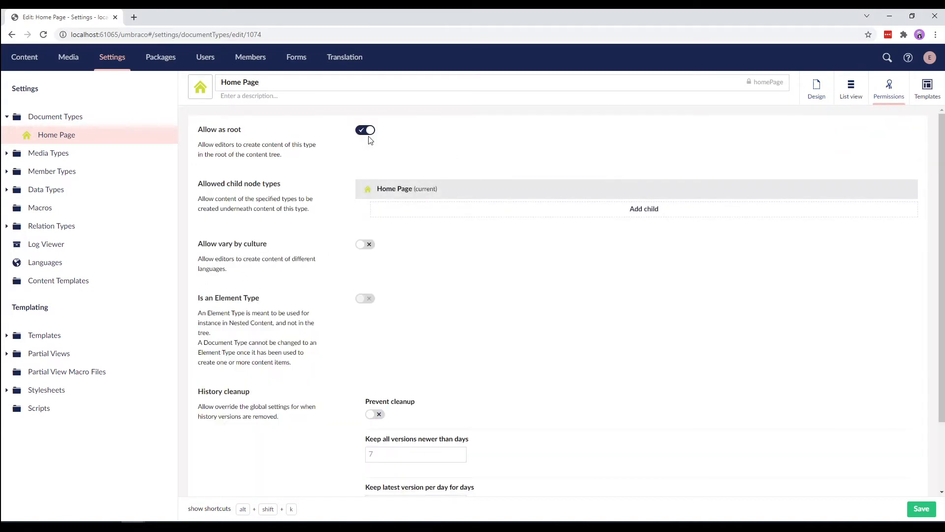
pyautogui.click(7, 336)
pyautogui.click(49, 353)
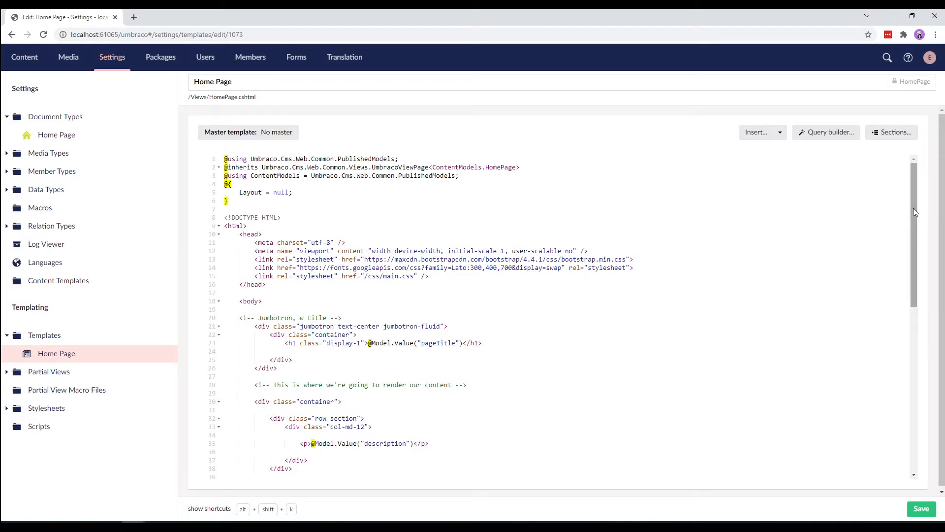
pyautogui.moveTo(914, 208)
pyautogui.mouseDown()
pyautogui.moveTo(911, 369)
pyautogui.moveTo(909, 195)
pyautogui.mouseUp()
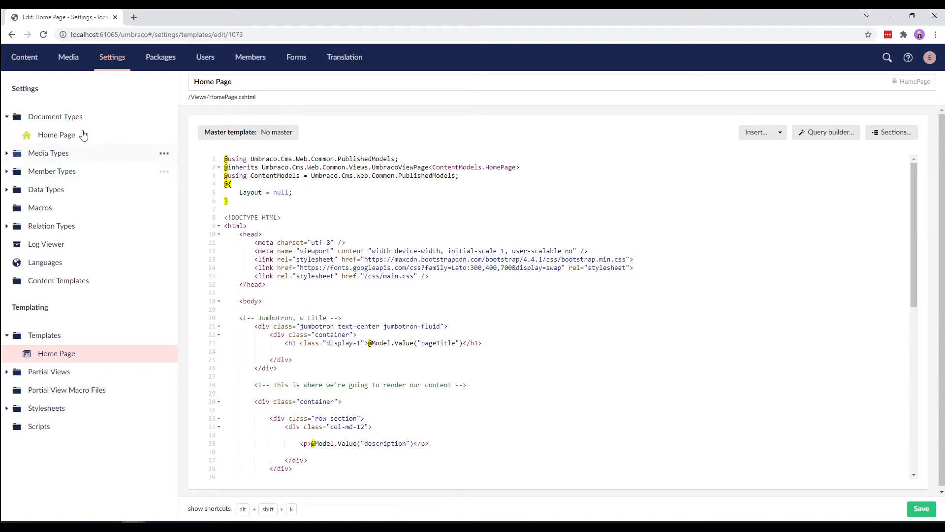
# Review the Home content item's fields and general info, and open its published page from its link.
pyautogui.click(29, 58)
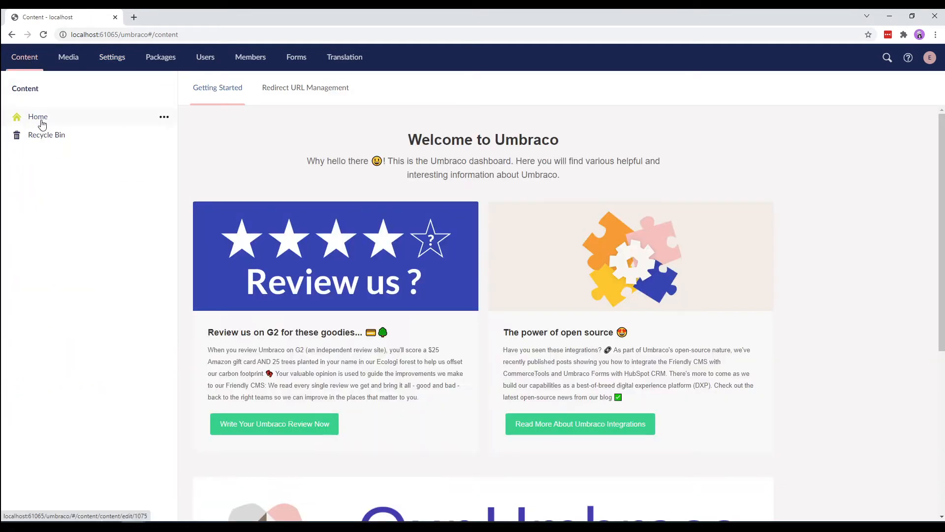
pyautogui.click(39, 121)
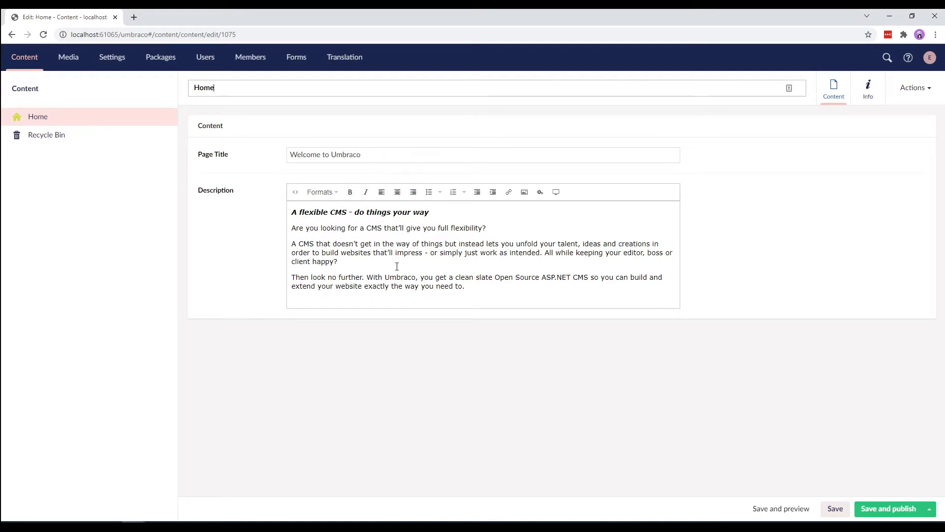
pyautogui.click(858, 102)
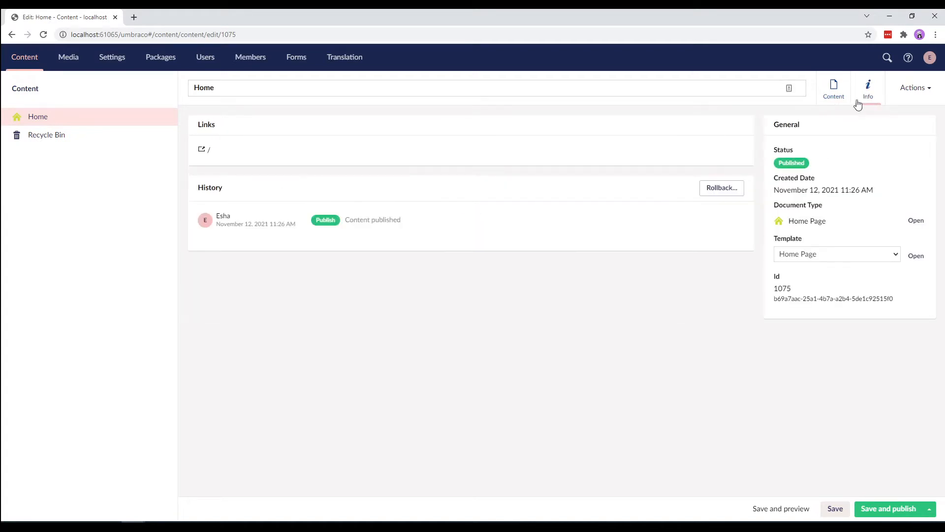
pyautogui.click(210, 149)
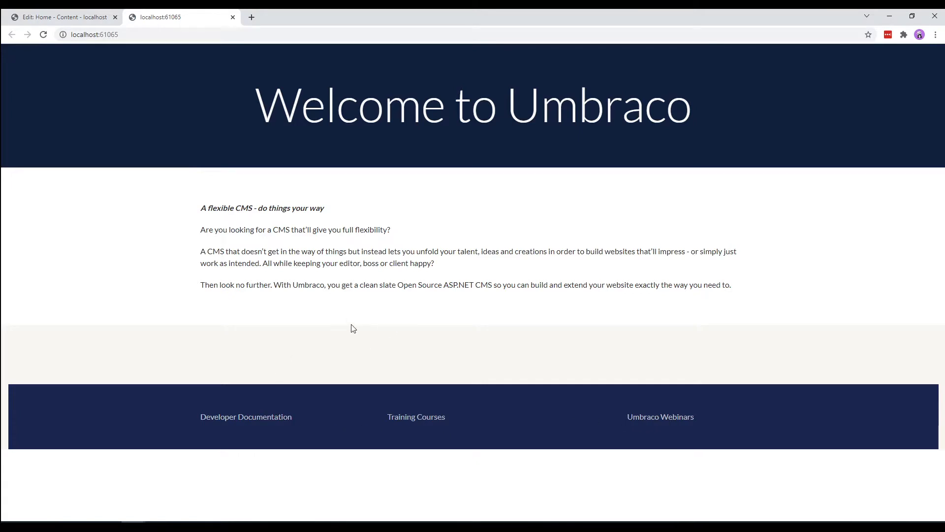
pyautogui.click(41, 19)
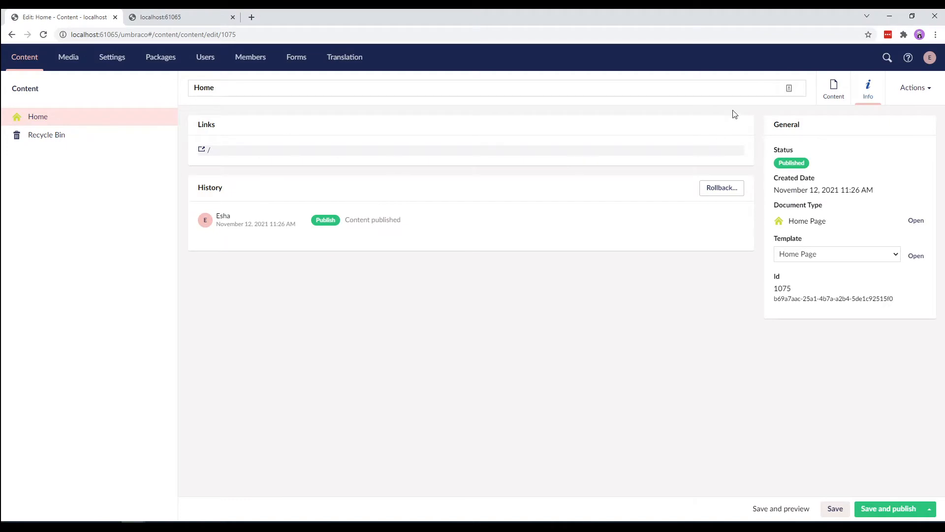
pyautogui.click(833, 89)
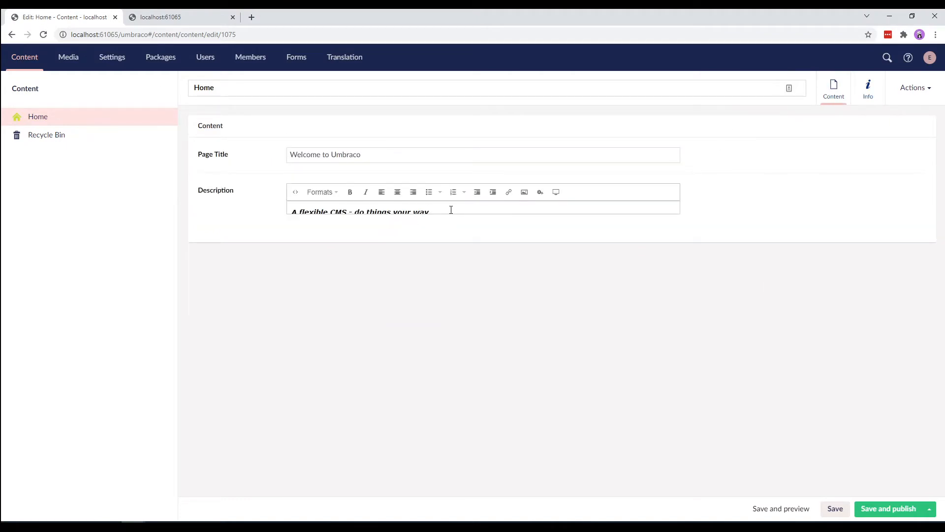
pyautogui.click(449, 212)
pyautogui.click(473, 290)
pyautogui.press('Return')
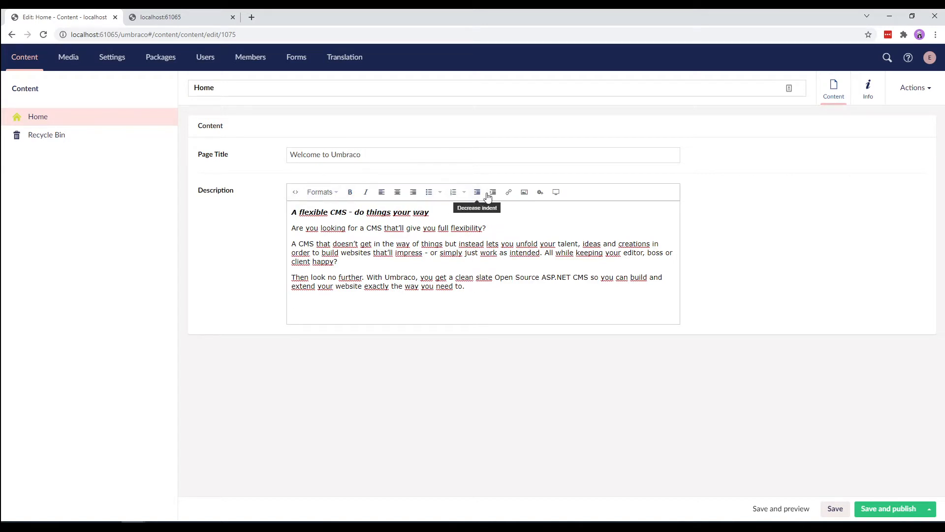
pyautogui.click(557, 193)
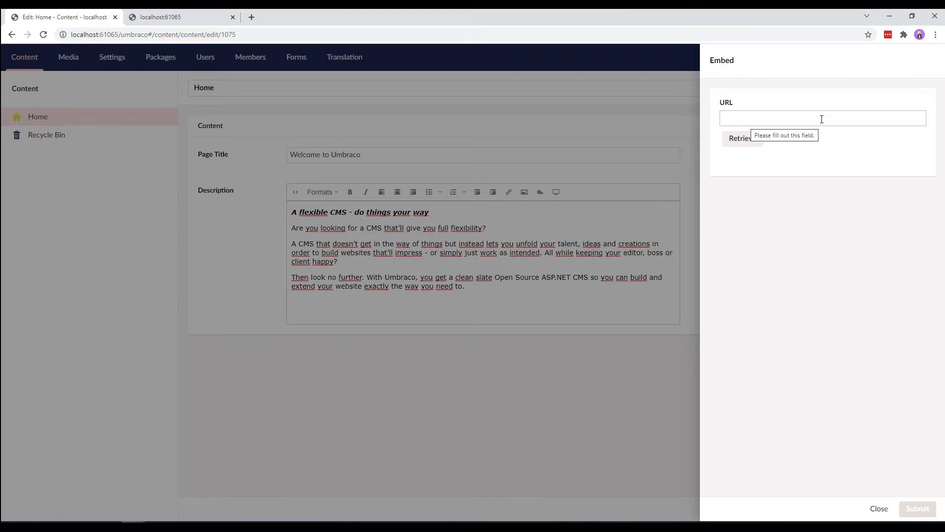
pyautogui.write('https://www.youtube.com/watch?v=N0jW4JvavtE')
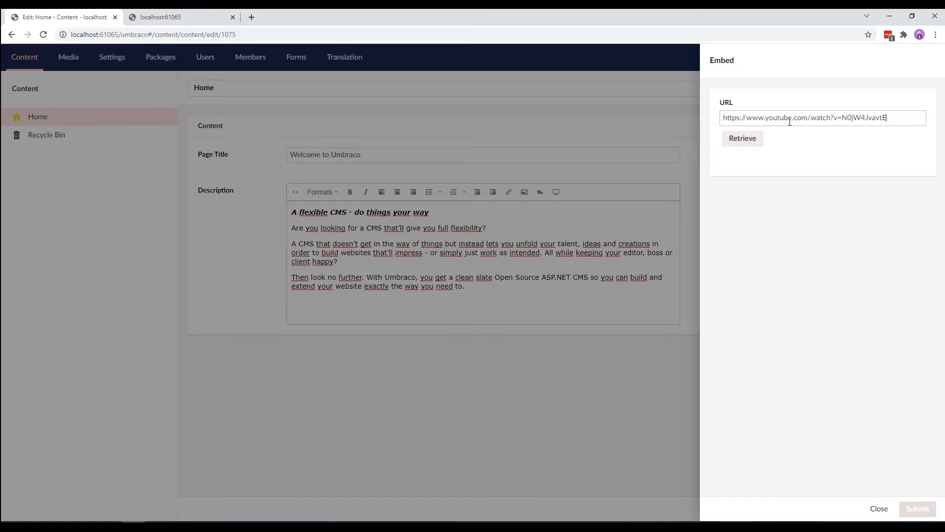
pyautogui.click(742, 138)
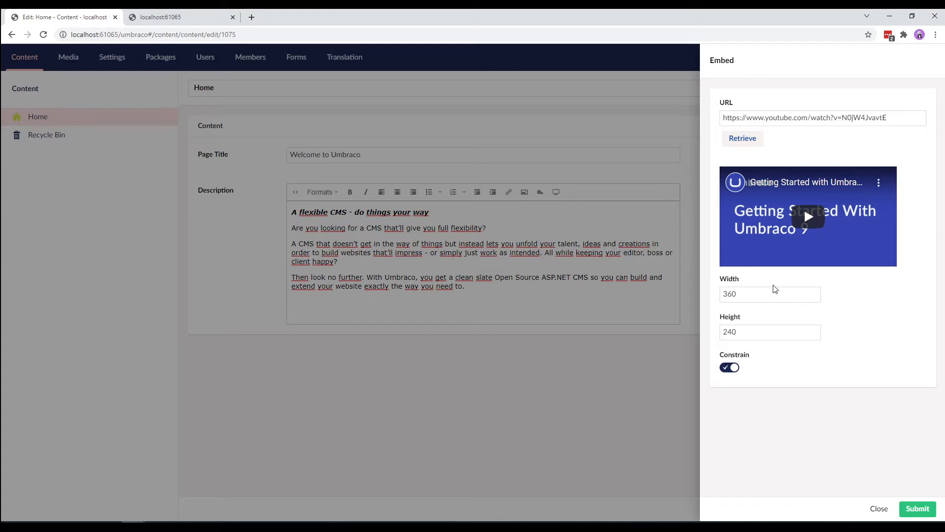
pyautogui.click(918, 508)
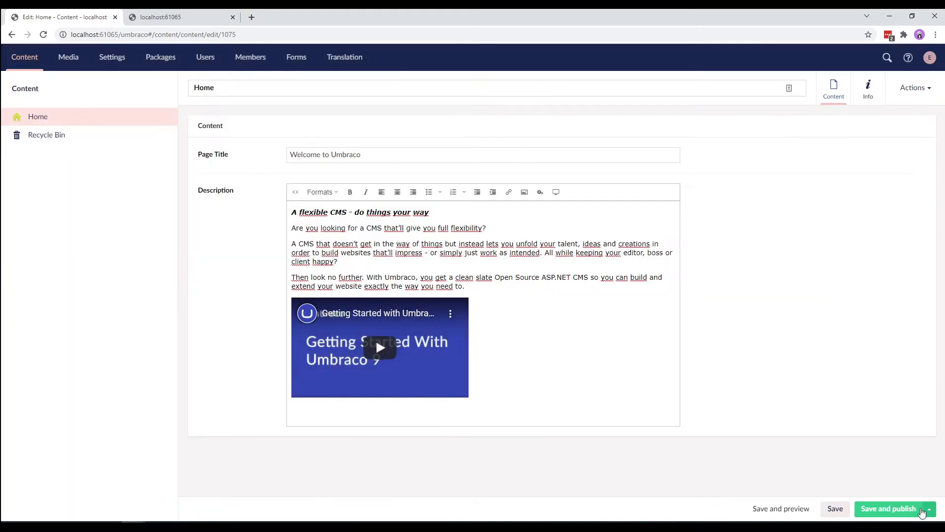
# Save and publish the Home item and reload the published page to check the embedded video.
pyautogui.click(900, 510)
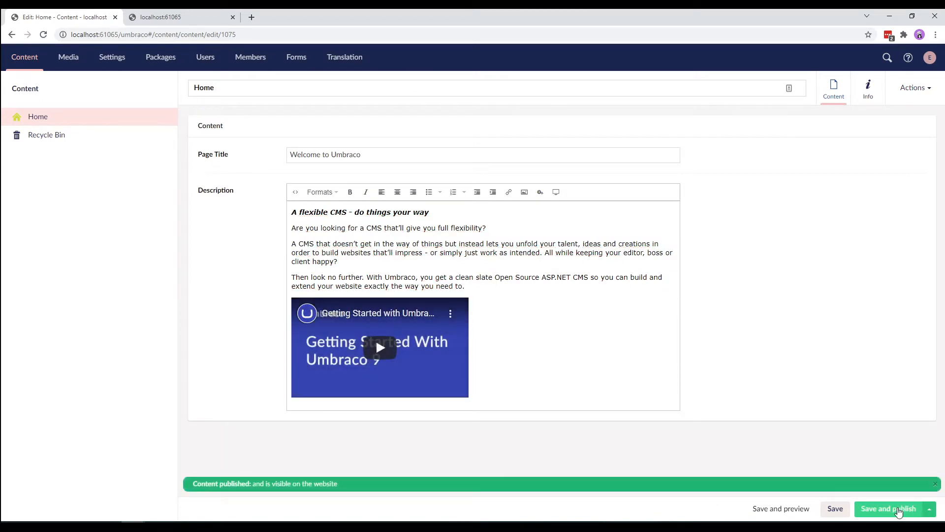
pyautogui.click(199, 17)
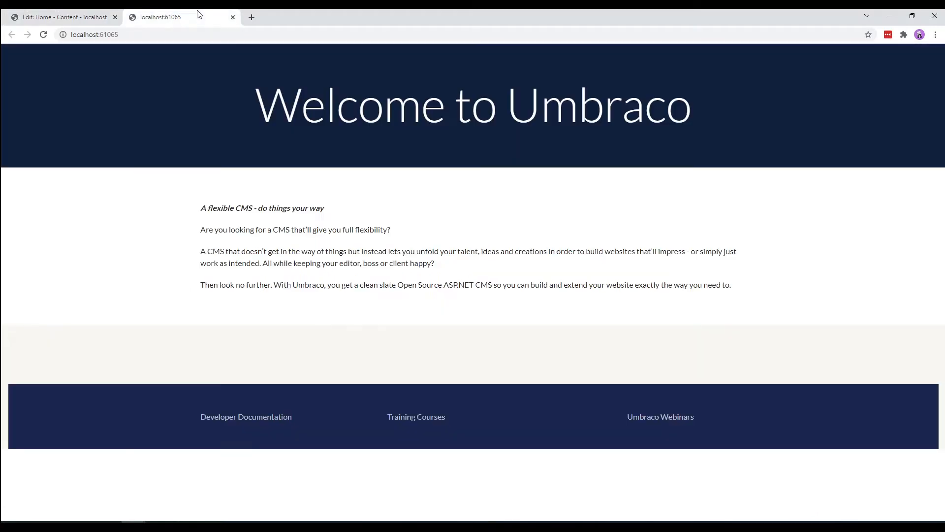
pyautogui.click(43, 35)
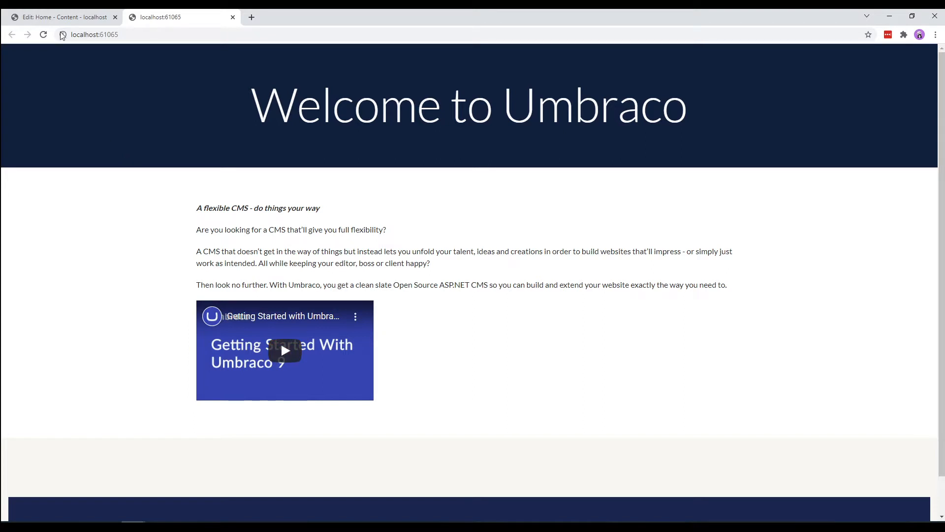
# Add an "Upload Pdf" property with the Upload File editor to the Content group of the Home Page document type and save it.
pyautogui.click(64, 20)
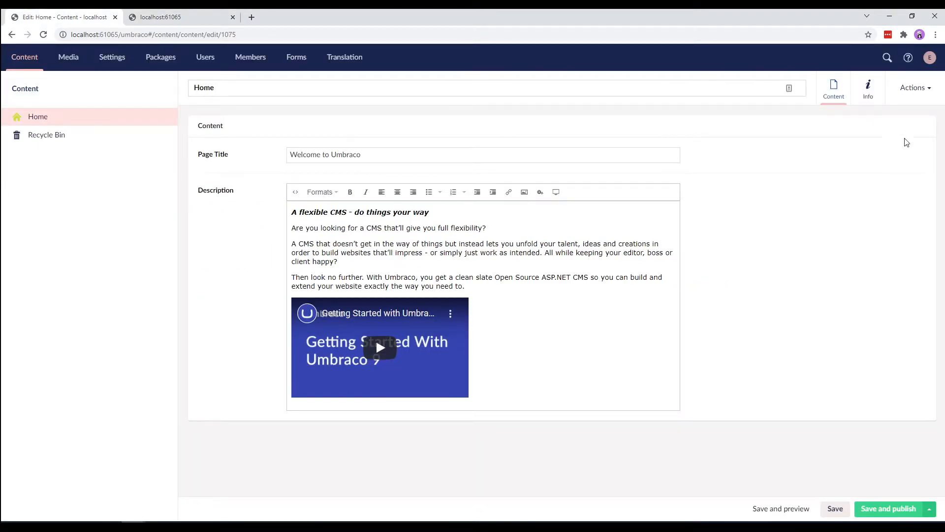
pyautogui.click(869, 92)
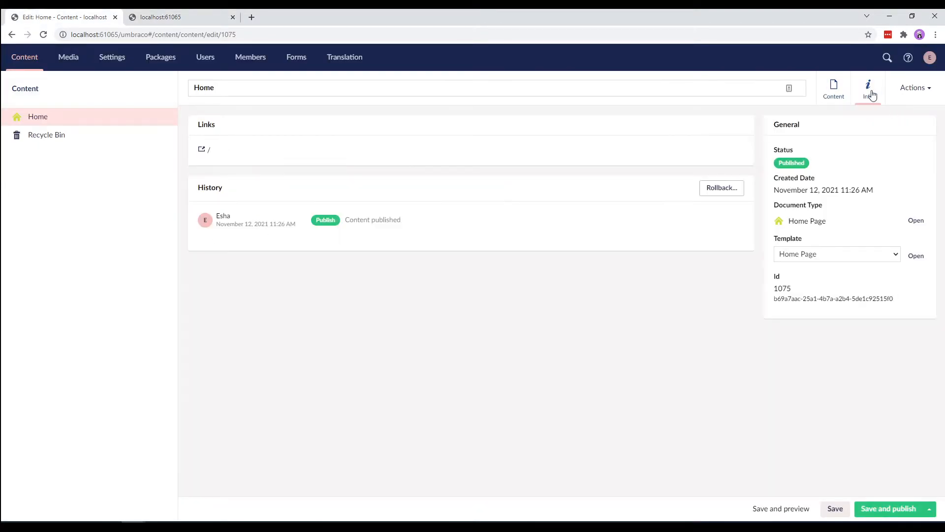
pyautogui.click(914, 220)
pyautogui.click(465, 271)
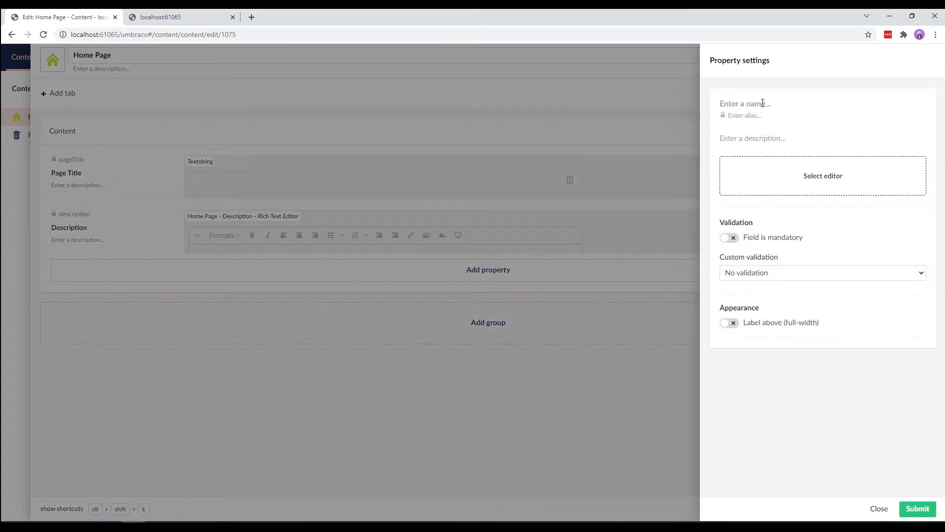
pyautogui.write('Upload Pdf')
pyautogui.click(761, 185)
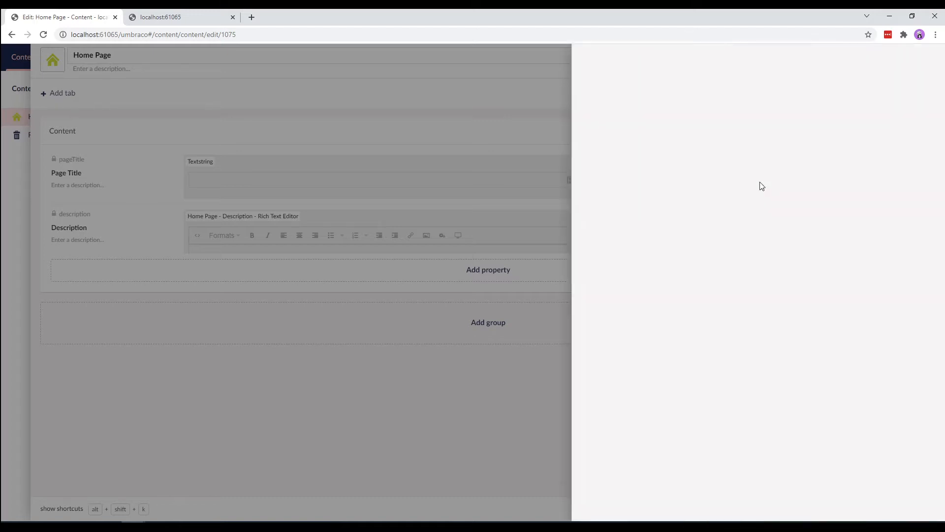
pyautogui.scroll(-3, 744, 295)
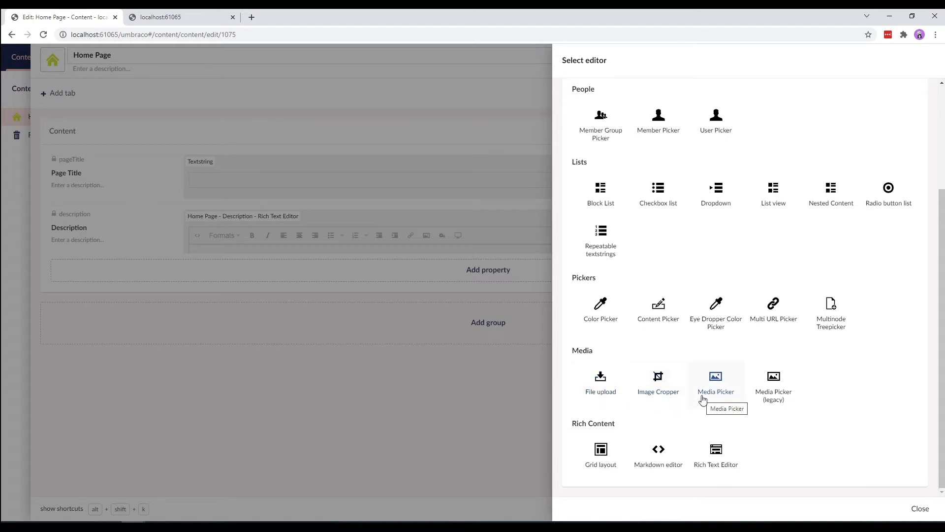
pyautogui.click(605, 397)
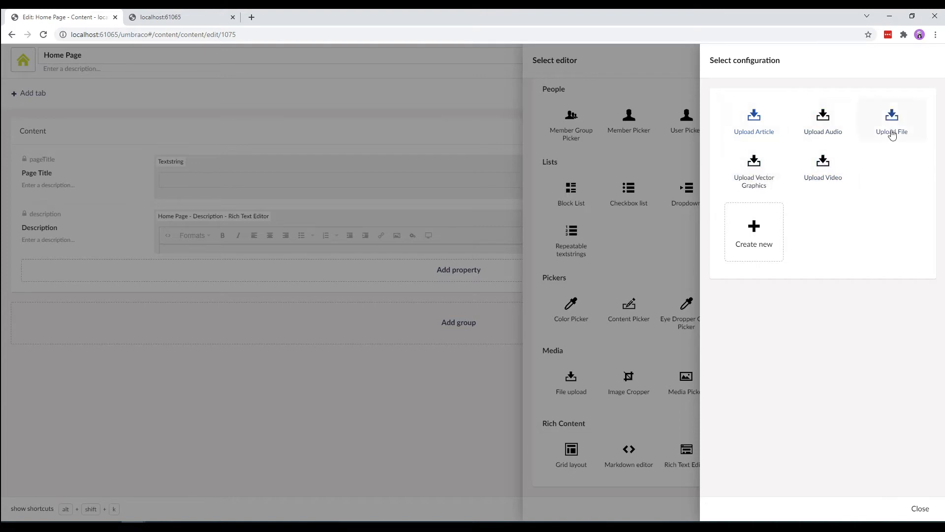
pyautogui.click(892, 132)
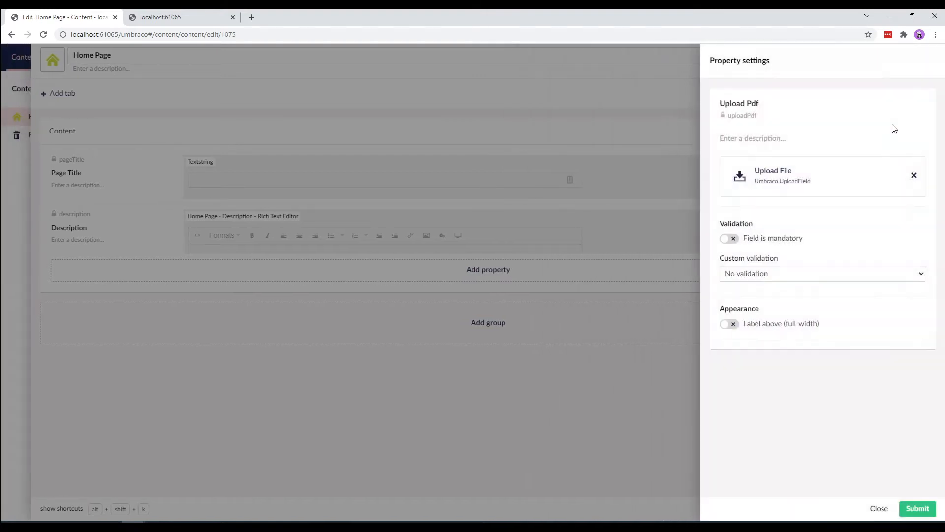
pyautogui.click(917, 511)
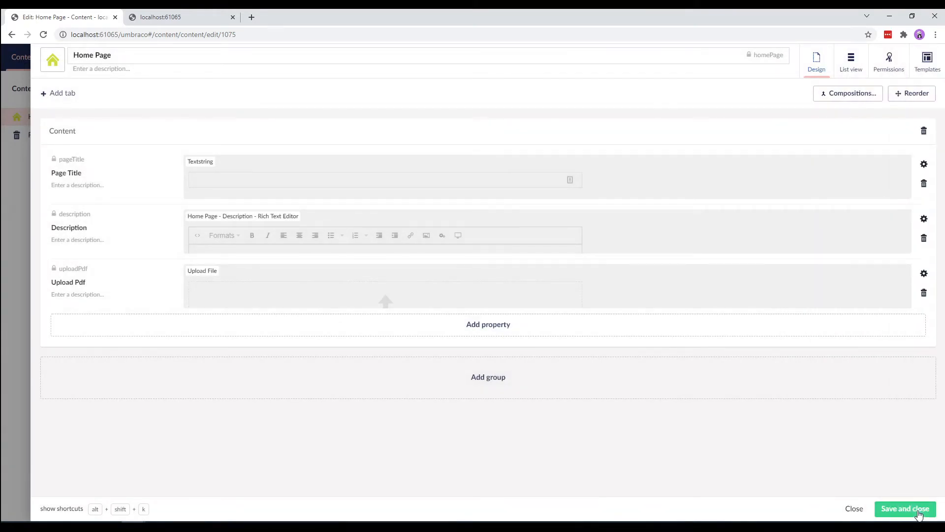
pyautogui.click(918, 511)
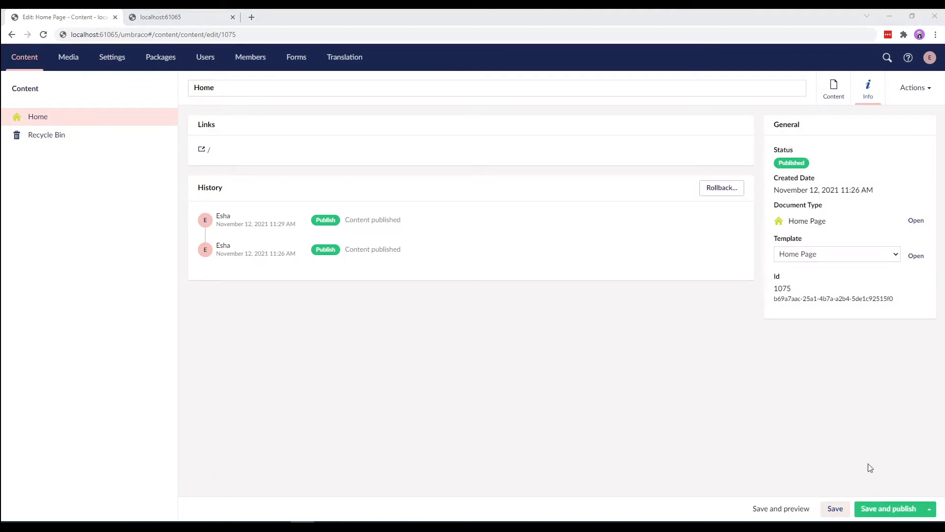
# Upload the file "Uge 33 kantine - Coop dag.pdf" from Downloads to the Home item's Upload Pdf field.
pyautogui.click(823, 100)
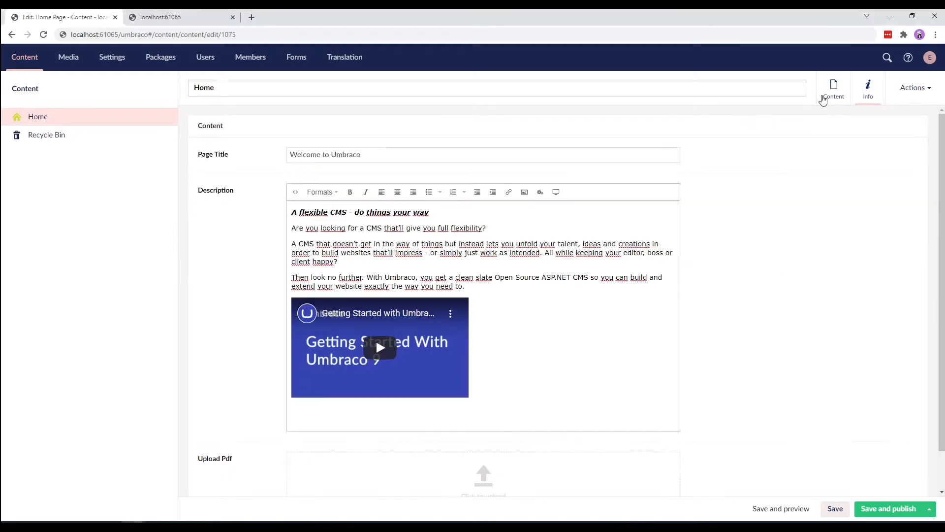
pyautogui.scroll(-1, 615, 376)
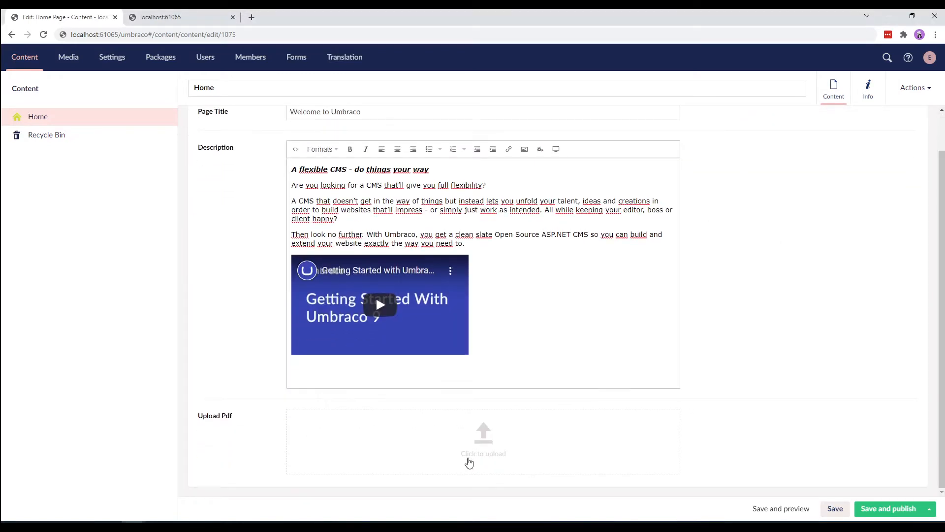
pyautogui.click(463, 455)
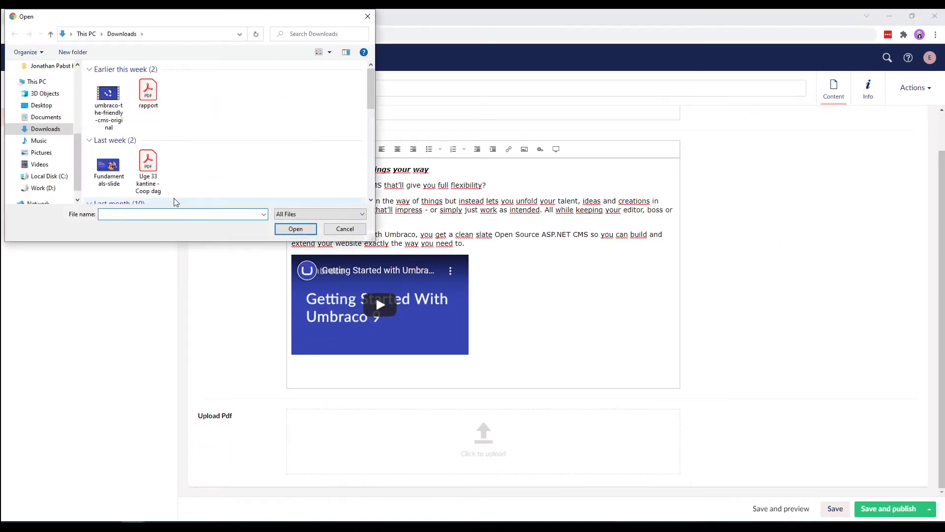
pyautogui.click(148, 175)
pyautogui.click(290, 231)
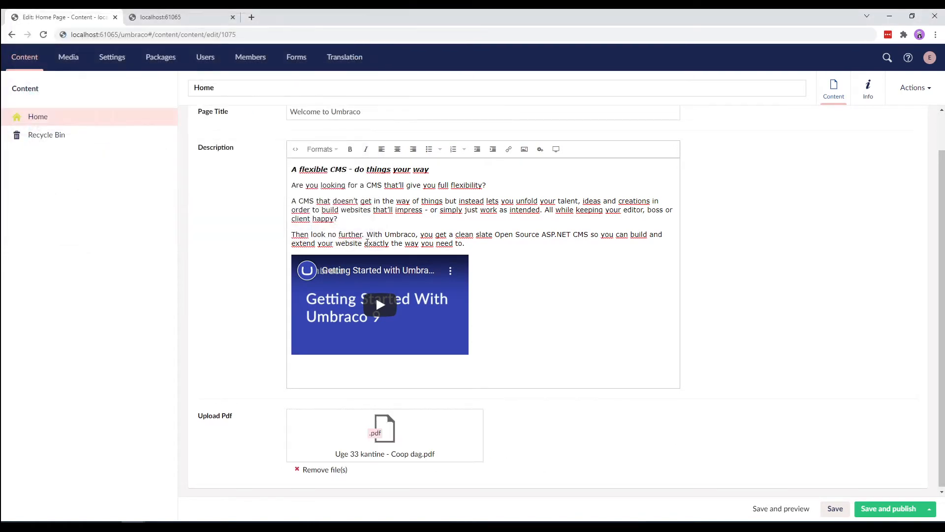
# Open the Home Page template from the Home item's info and place the cursor inside the empty paragraph of the Grey Banner section.
pyautogui.click(868, 103)
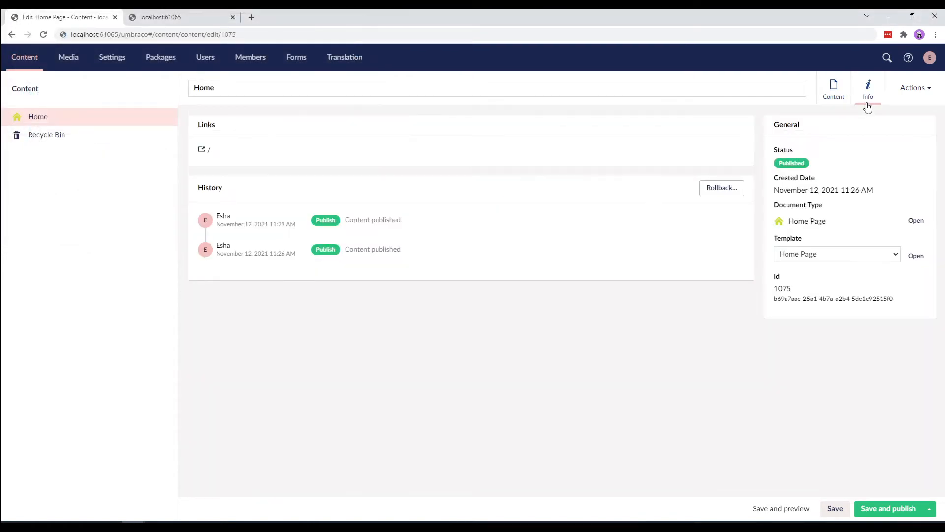
pyautogui.click(915, 255)
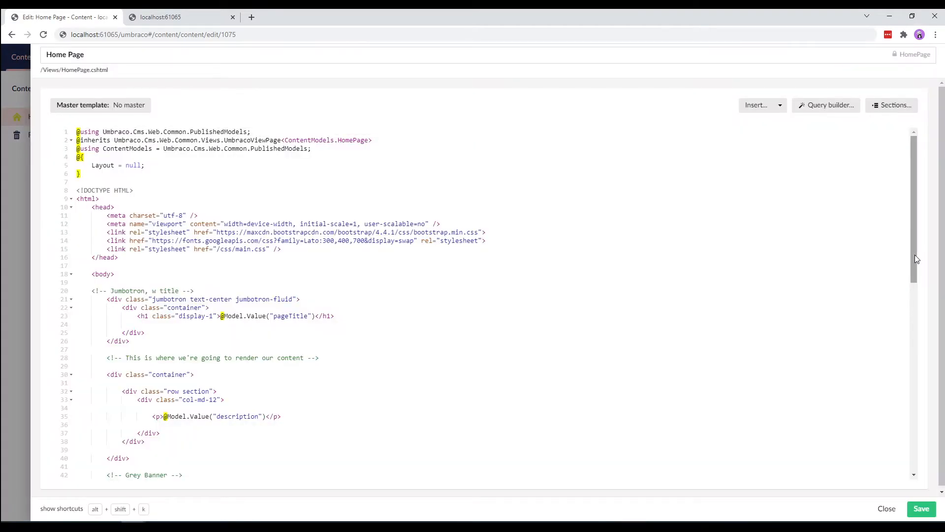
pyautogui.scroll(-5, 566, 389)
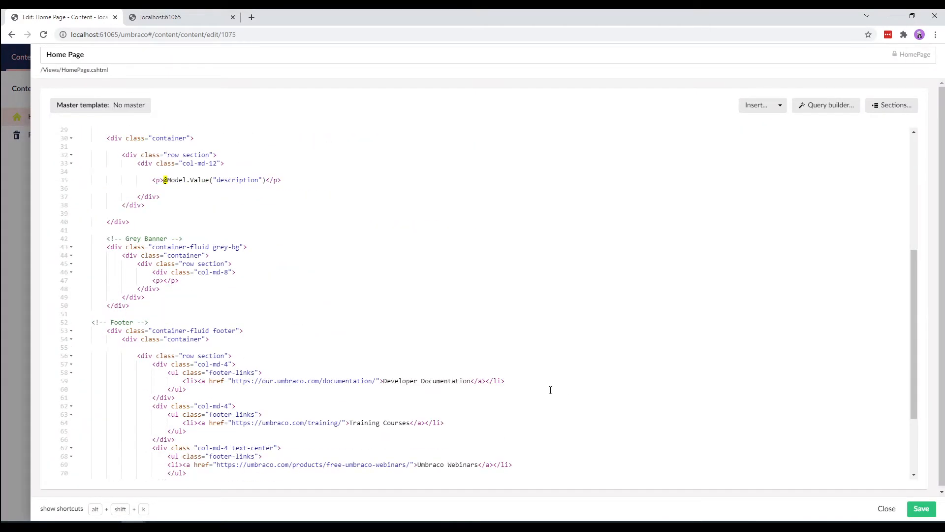
pyautogui.click(163, 281)
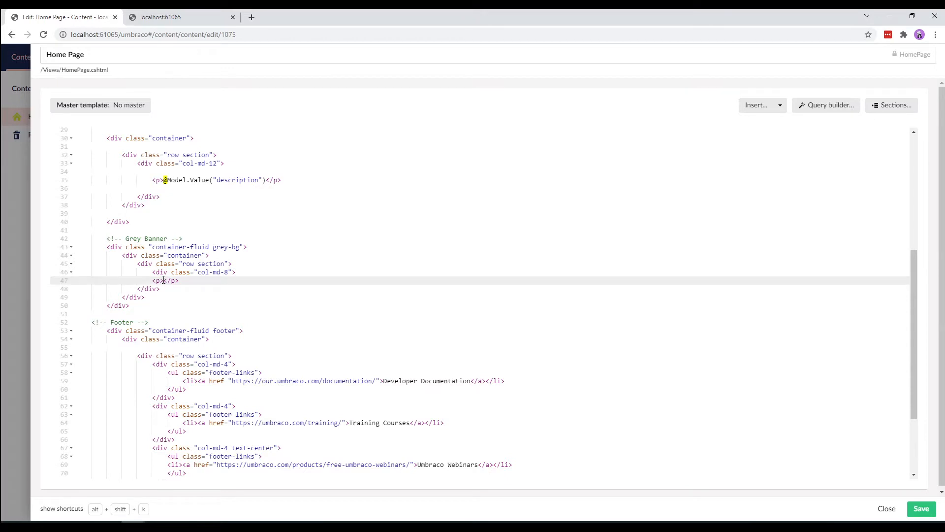
# Open the Umbraco documentation at our.umbraco.com/documentation/ in a new browser tab.
pyautogui.click(253, 17)
pyautogui.write('our.umbraco.com/documentation/')
pyautogui.press('Return')
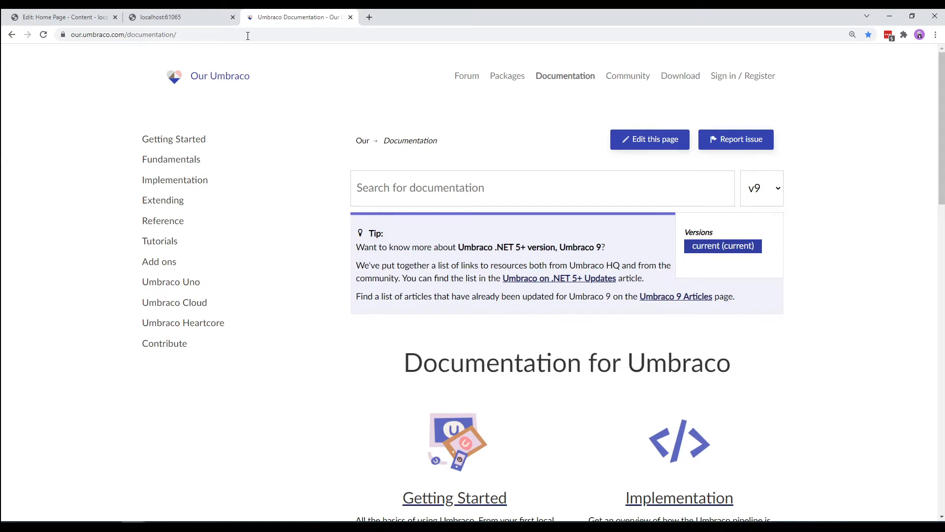
# Open the File Upload page under Fundamentals, Backoffice, Property Editors, Built-in Property Editors in the Umbraco documentation.
pyautogui.click(182, 163)
pyautogui.click(173, 198)
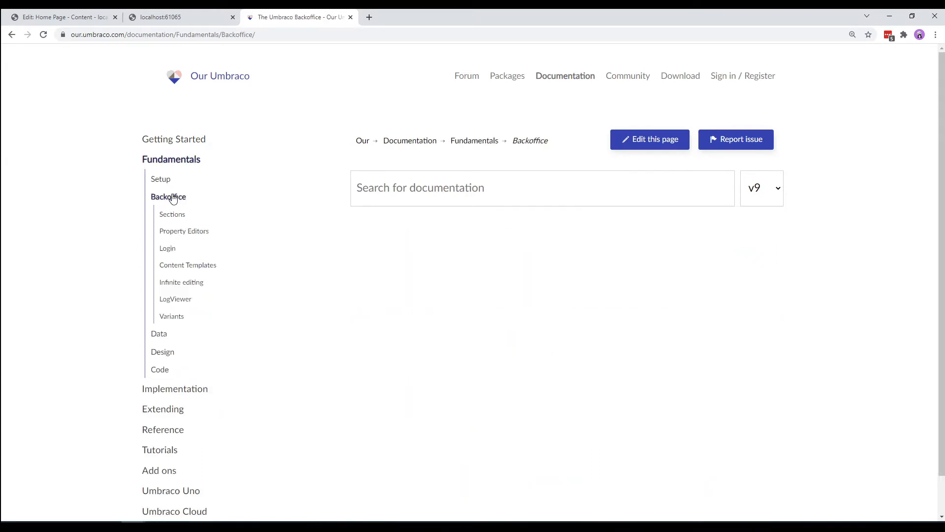
pyautogui.click(180, 235)
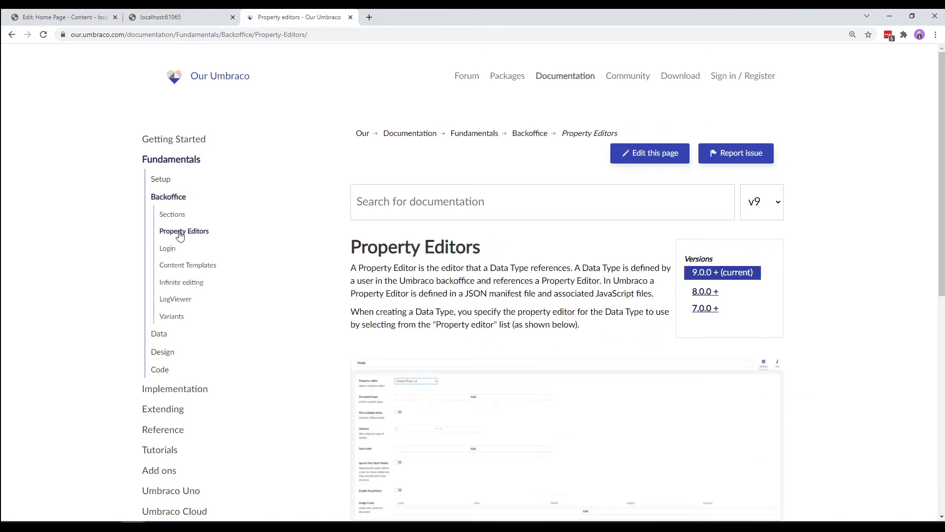
pyautogui.scroll(-5, 521, 377)
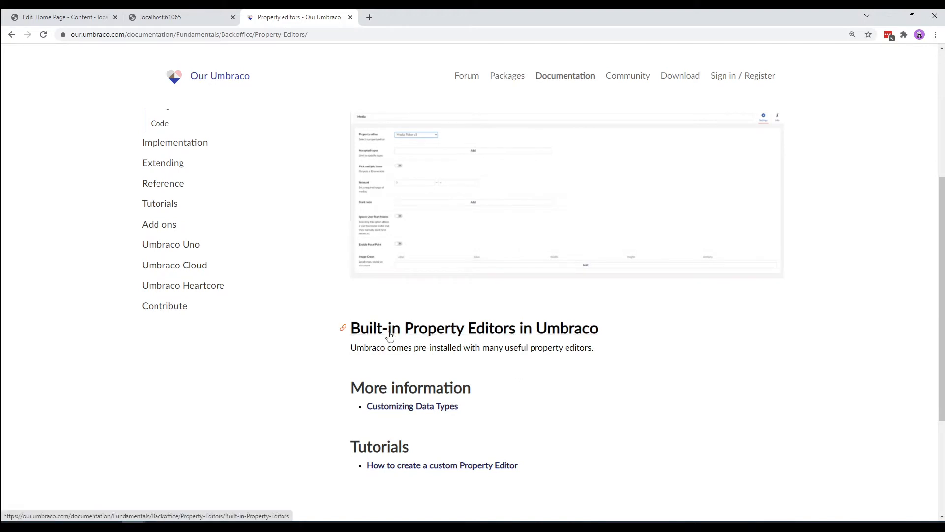
pyautogui.click(495, 335)
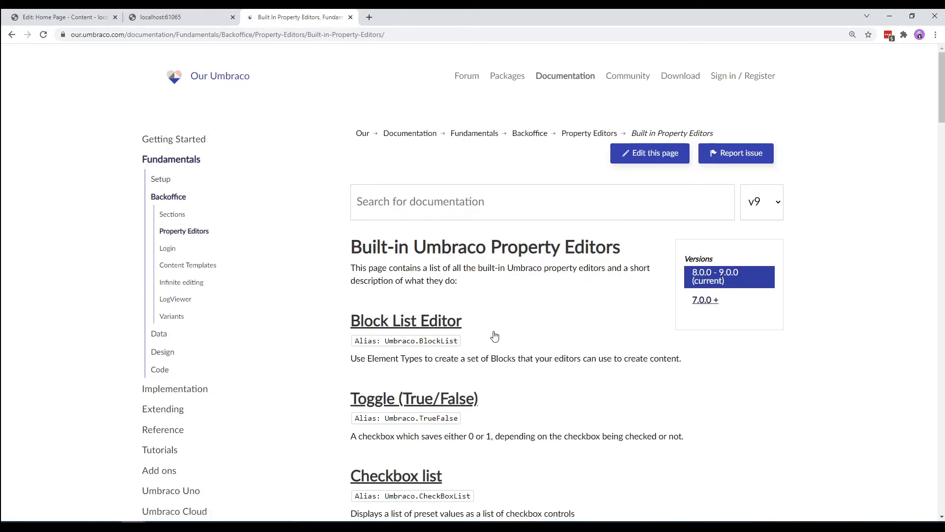
pyautogui.scroll(-4, 493, 337)
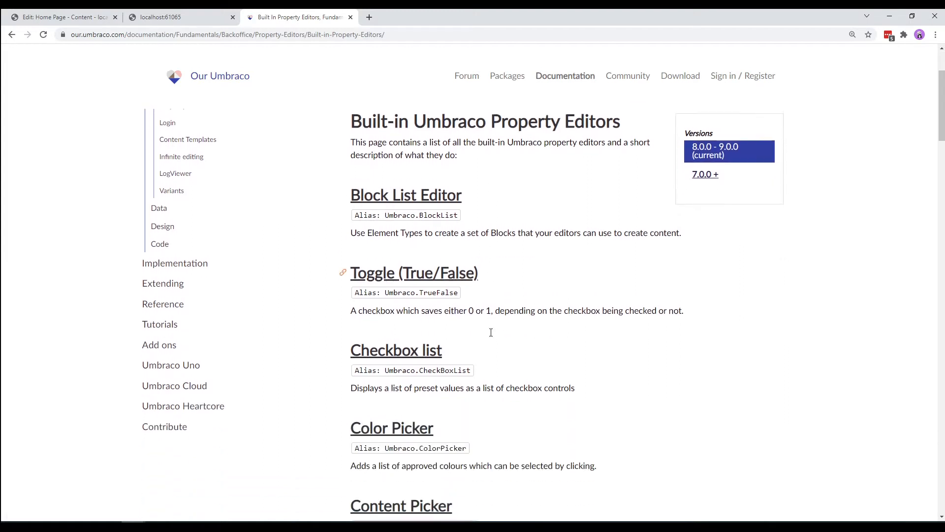
pyautogui.scroll(-9, 492, 336)
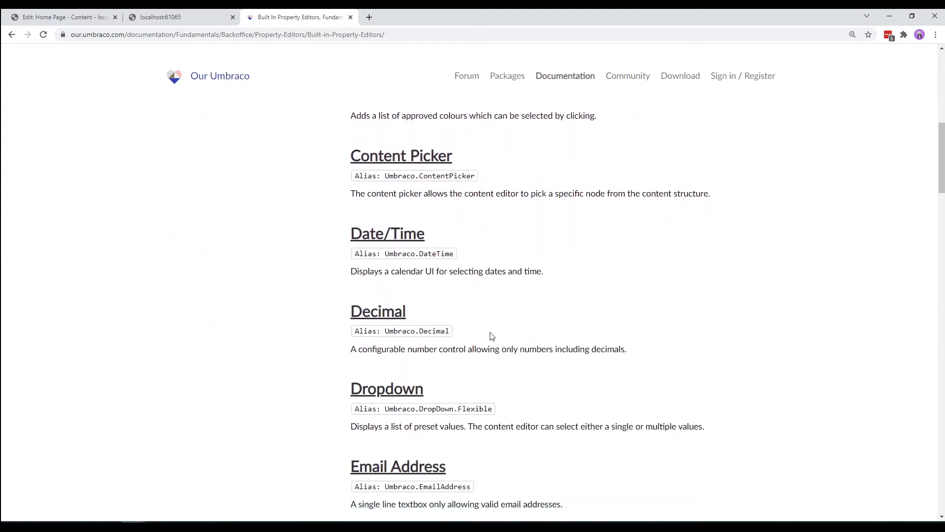
pyautogui.scroll(-4, 492, 334)
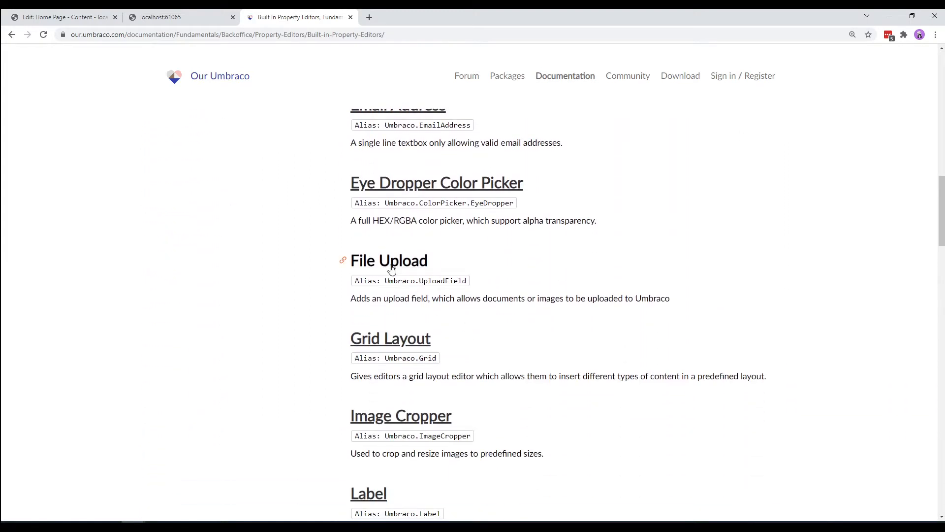
pyautogui.click(393, 267)
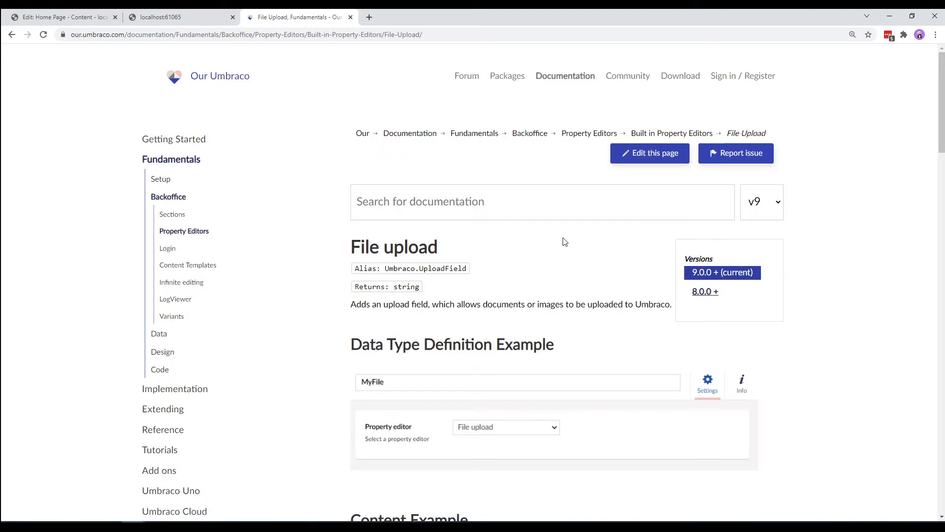
pyautogui.scroll(-4, 561, 240)
pyautogui.scroll(-8, 560, 283)
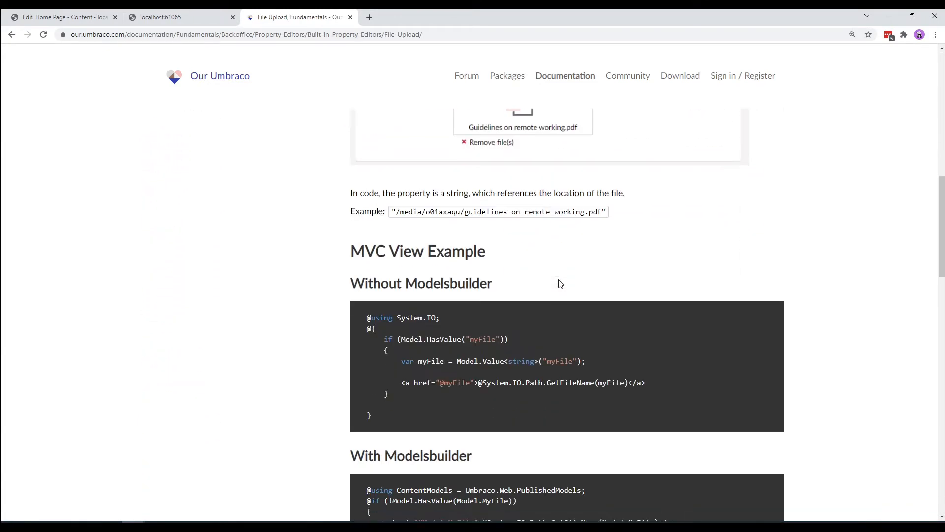
pyautogui.scroll(-4, 412, 470)
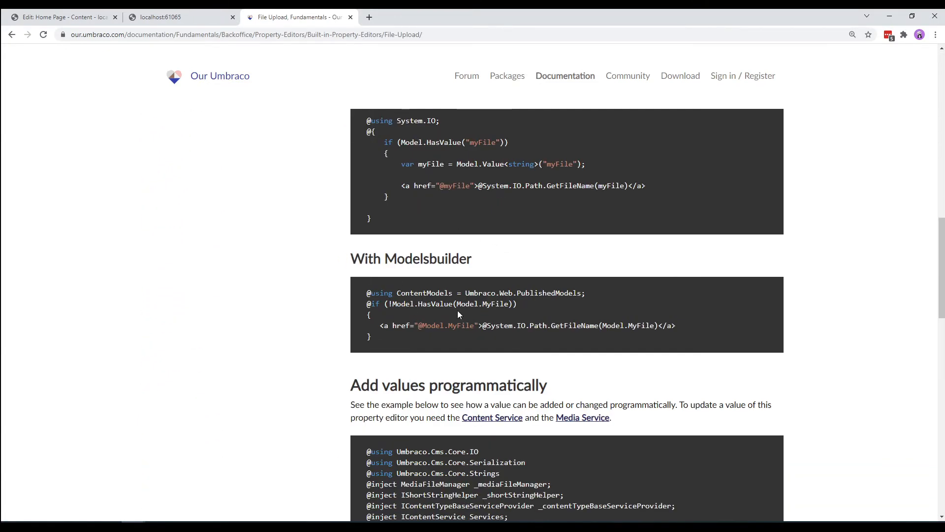
pyautogui.scroll(1, 536, 283)
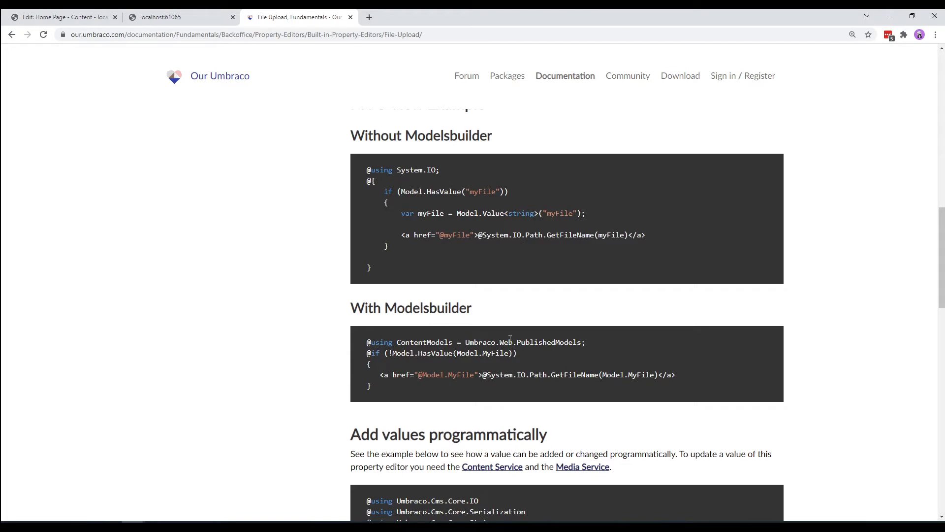
pyautogui.moveTo(366, 353); pyautogui.dragTo(378, 387)
pyautogui.hotkey('ctrl', 'c')
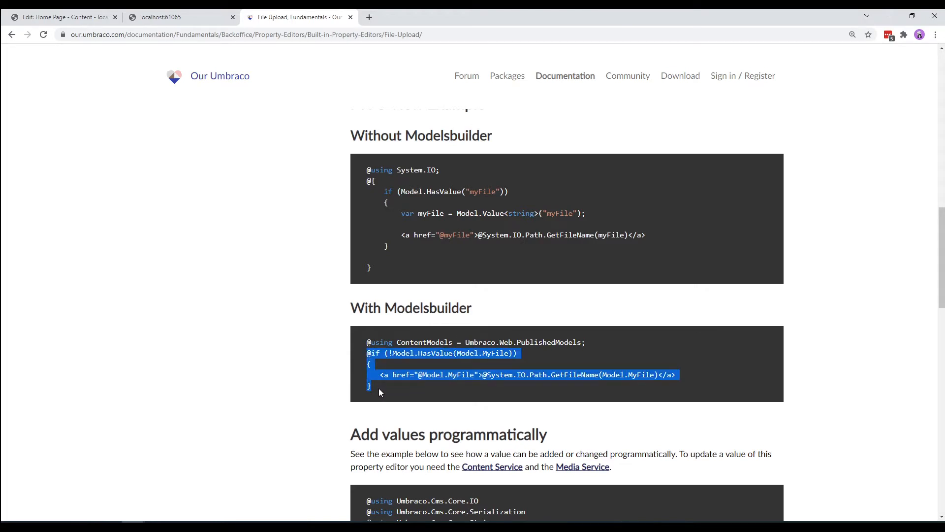
pyautogui.click(86, 14)
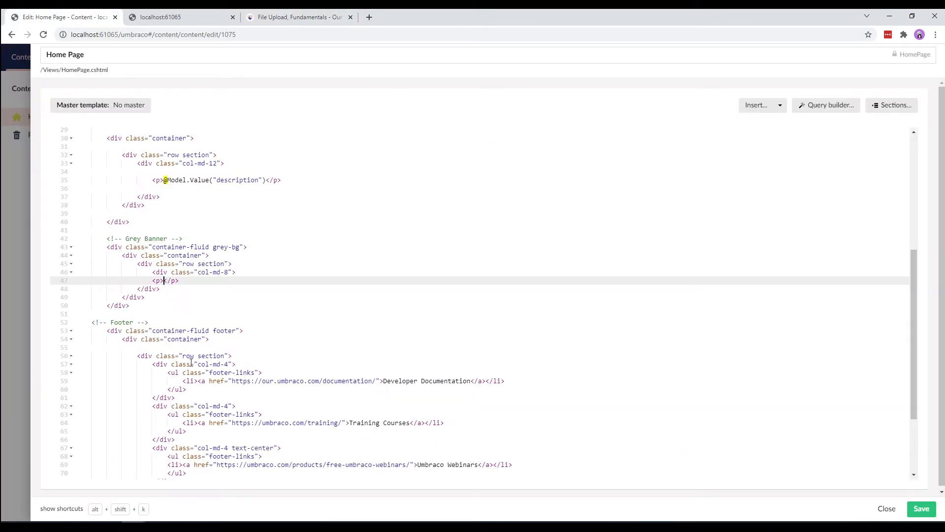
pyautogui.hotkey('ctrl', 'v')
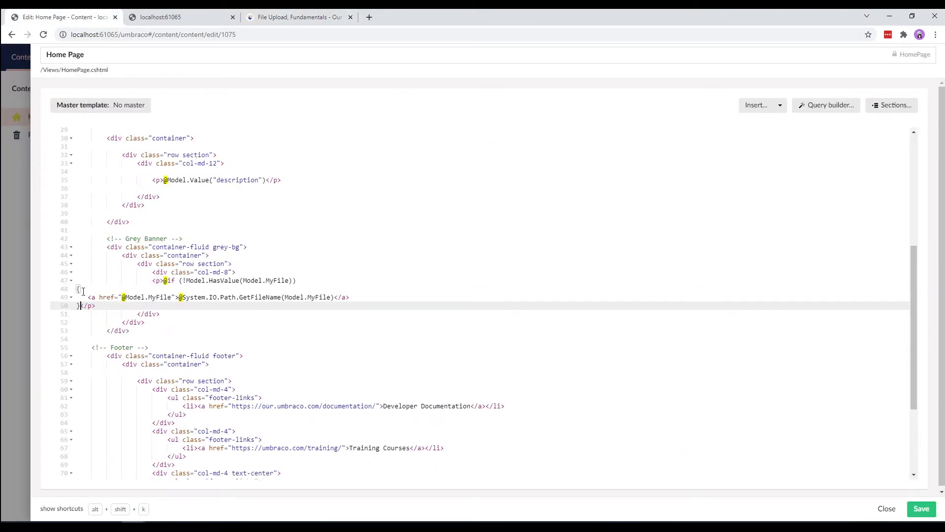
pyautogui.moveTo(79, 289); pyautogui.dragTo(102, 306)
pyautogui.press('Tab')
pyautogui.press('Tab')
pyautogui.press('Tab')
pyautogui.press('Tab')
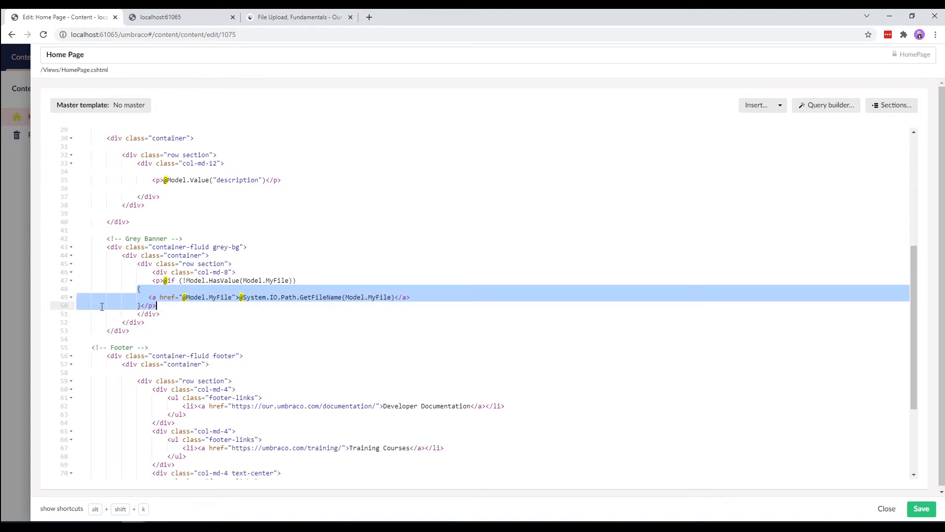
pyautogui.press('Tab')
pyautogui.press('Tab')
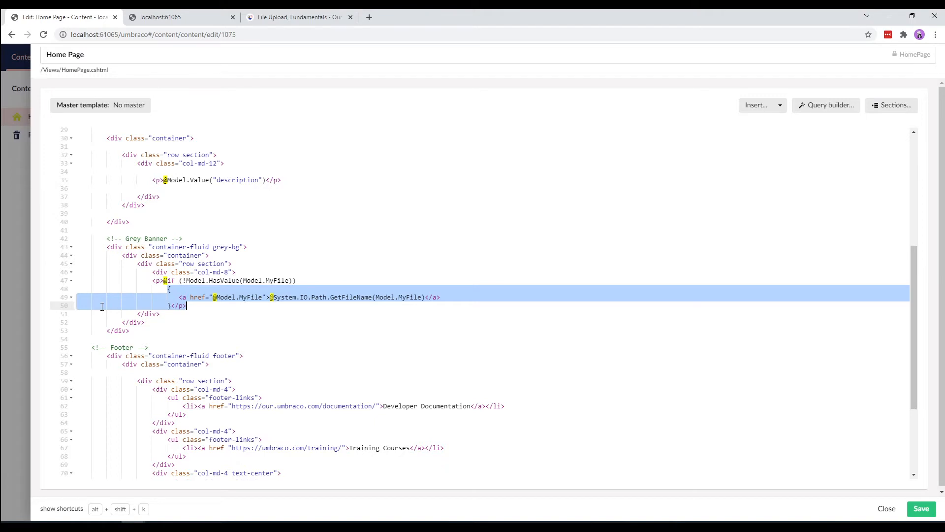
# Replace all three MyFile references in the pasted Grey Banner code with UploadPdf.
pyautogui.doubleClick(278, 280)
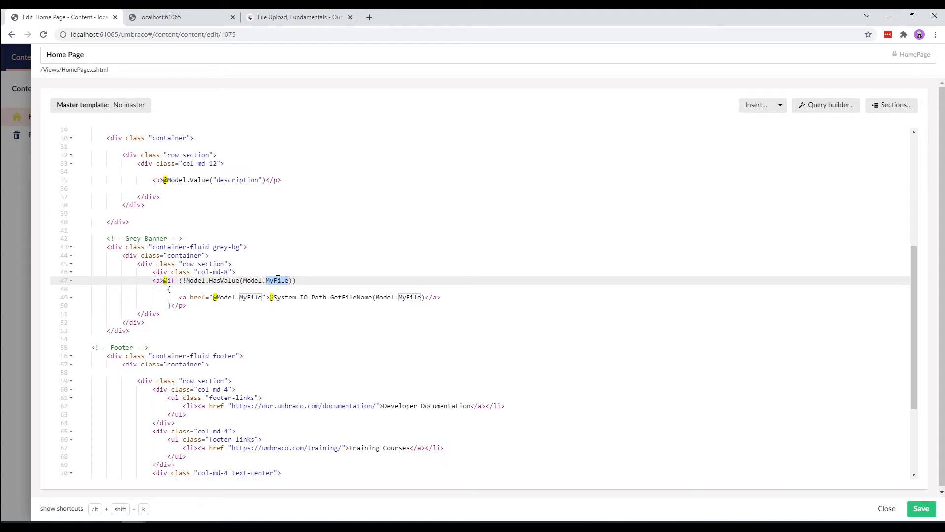
pyautogui.write('UploadPdf')
pyautogui.doubleClick(279, 281)
pyautogui.hotkey('ctrl', 'c')
pyautogui.doubleClick(246, 297)
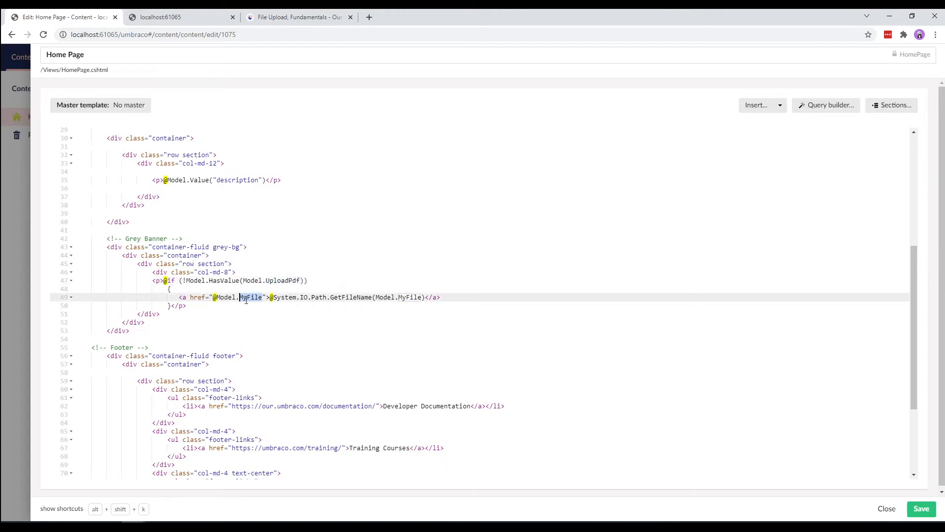
pyautogui.hotkey('ctrl', 'v')
pyautogui.doubleClick(418, 297)
pyautogui.hotkey('ctrl', 'v')
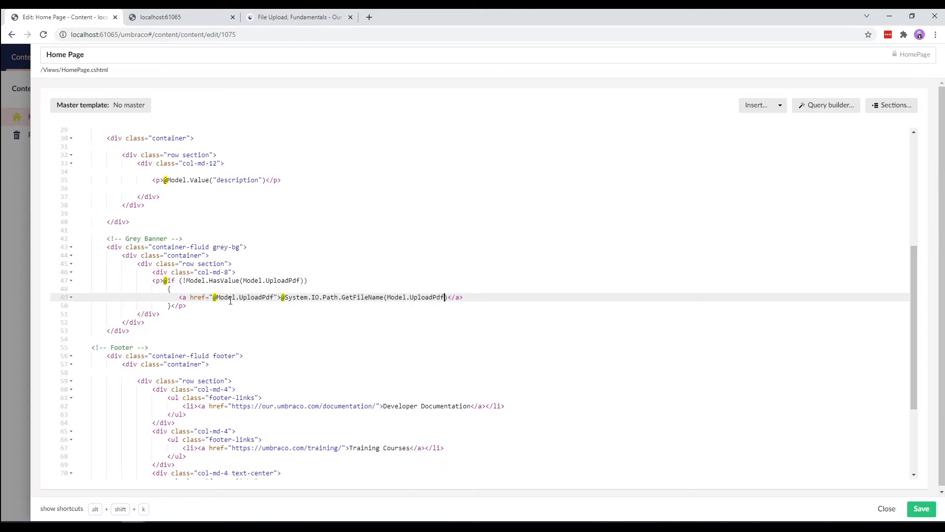
# Save the Home Page template, close it and publish the Home item.
pyautogui.click(270, 279)
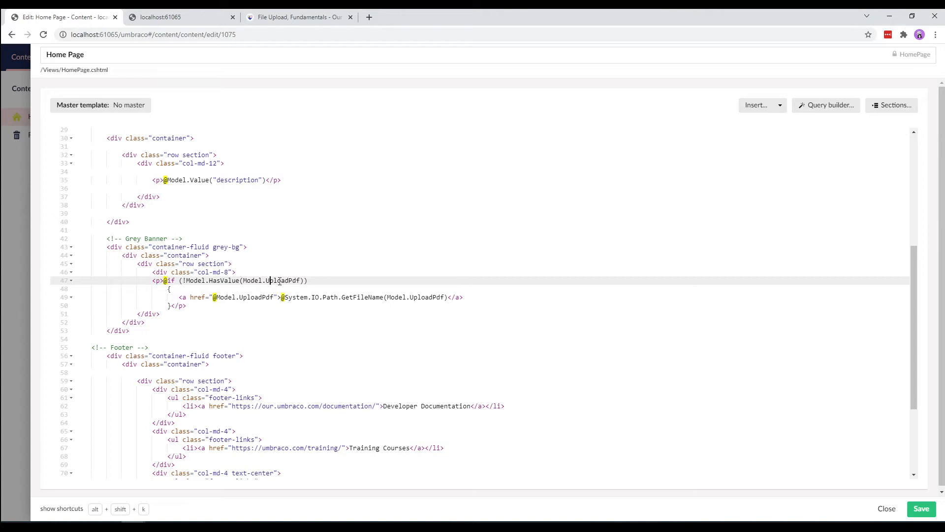
pyautogui.click(247, 297)
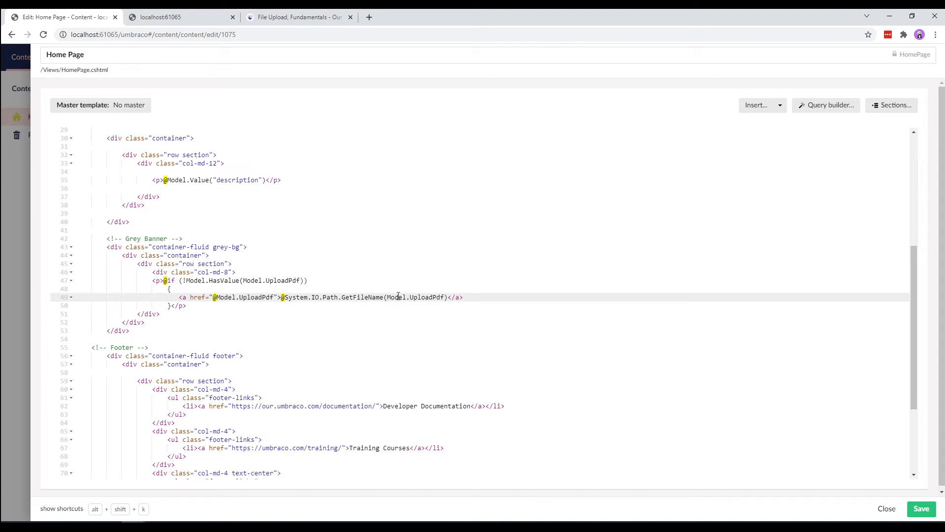
pyautogui.click(931, 512)
pyautogui.click(883, 506)
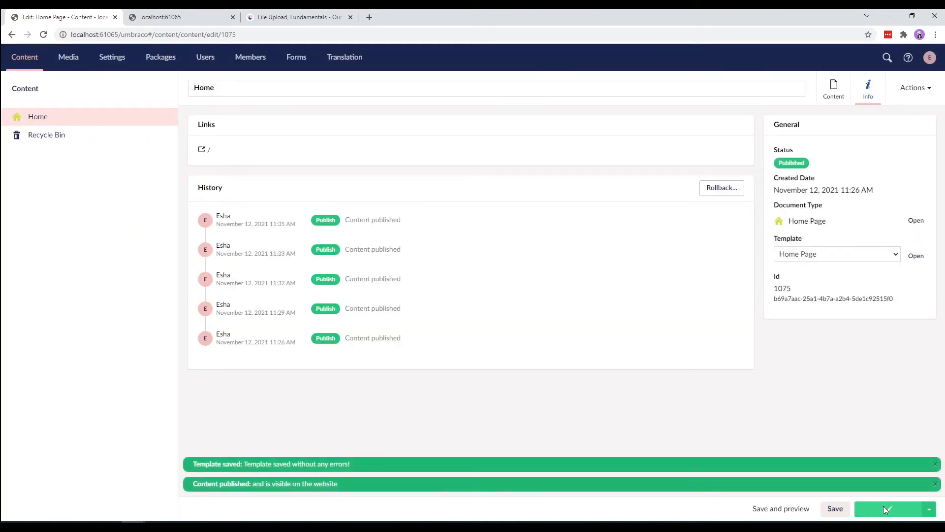
# Reload the localhost:61065 site, open the PDF link in the grey banner and return to the home page.
pyautogui.click(160, 19)
pyautogui.click(42, 34)
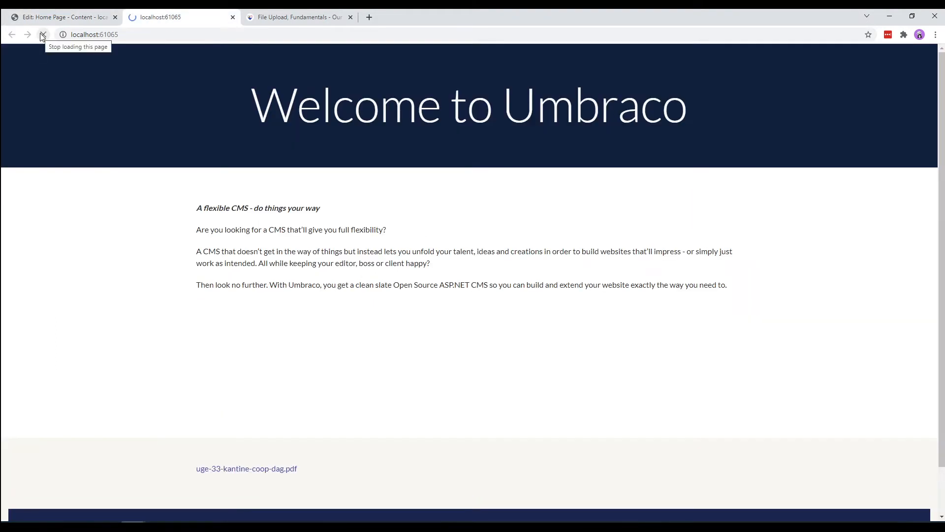
pyautogui.click(263, 471)
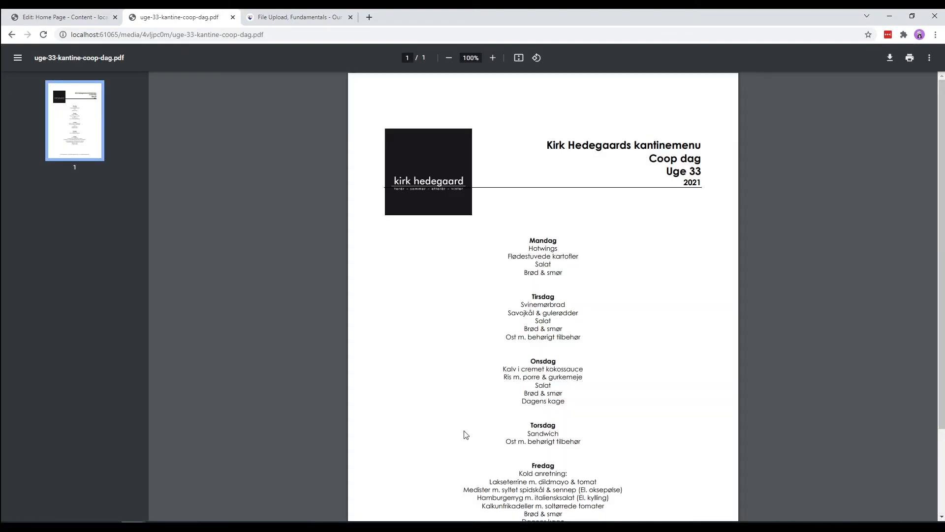
pyautogui.click(12, 35)
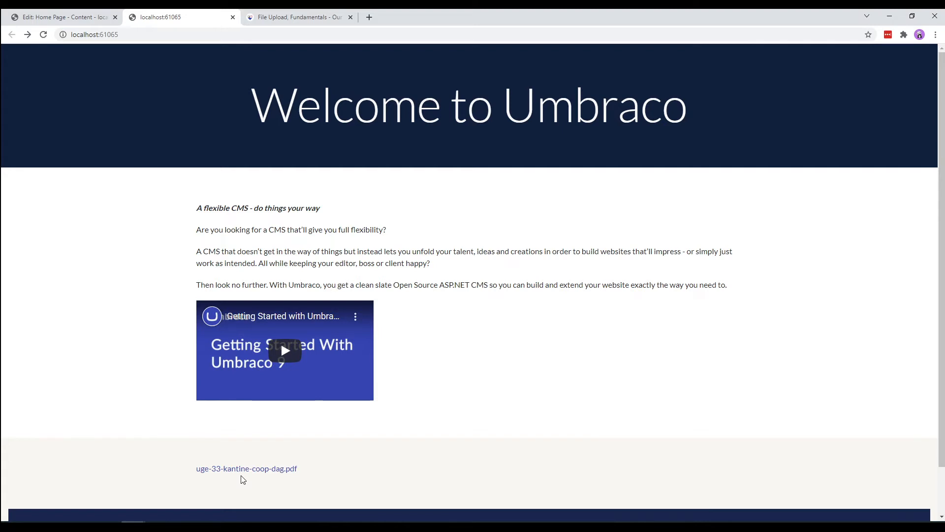
# Add an "Image Cropper" property to the Content group of the Home Page document type, using the existing Image Cropper editor configuration.
pyautogui.click(54, 19)
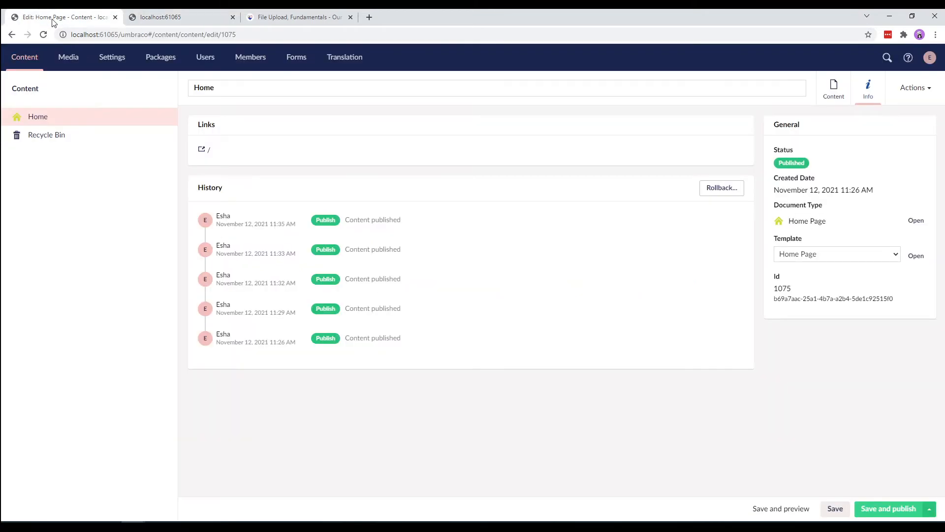
pyautogui.click(915, 221)
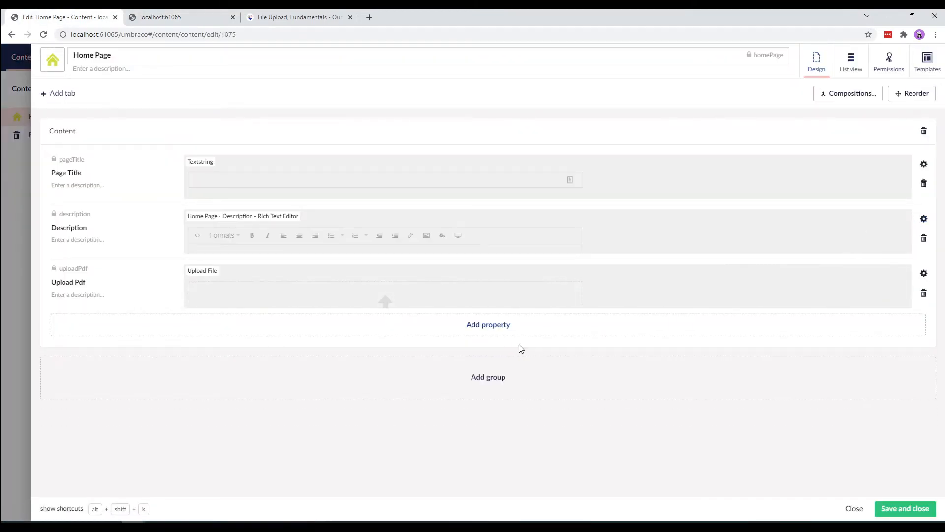
pyautogui.click(509, 331)
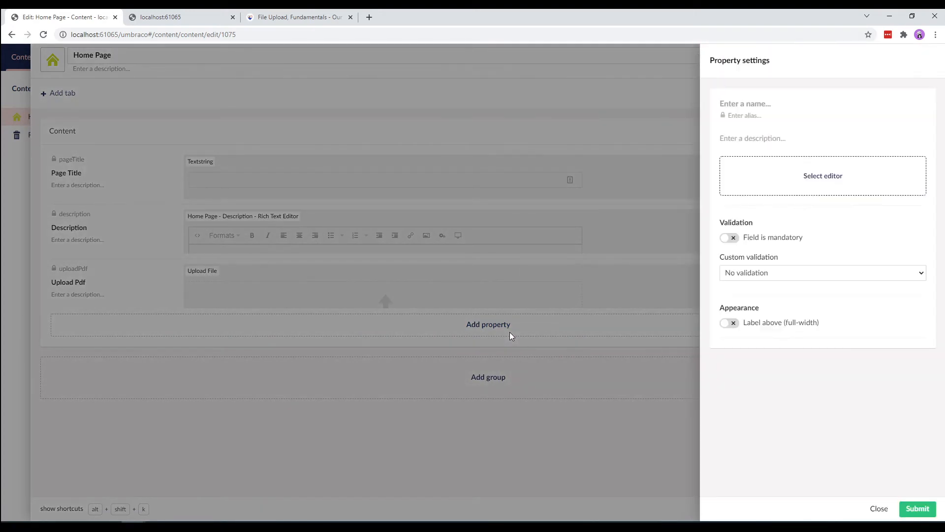
pyautogui.write('Image Cropper')
pyautogui.click(798, 188)
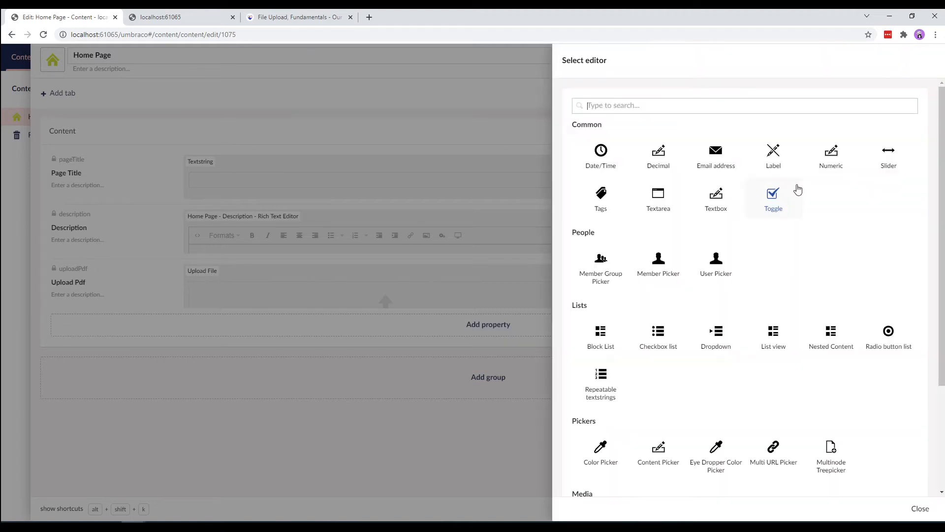
pyautogui.scroll(-3, 748, 449)
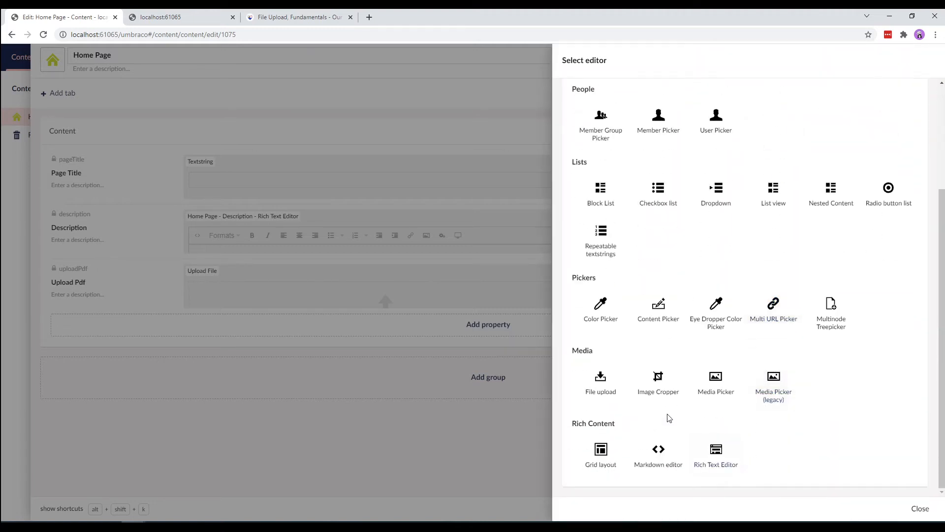
pyautogui.click(645, 385)
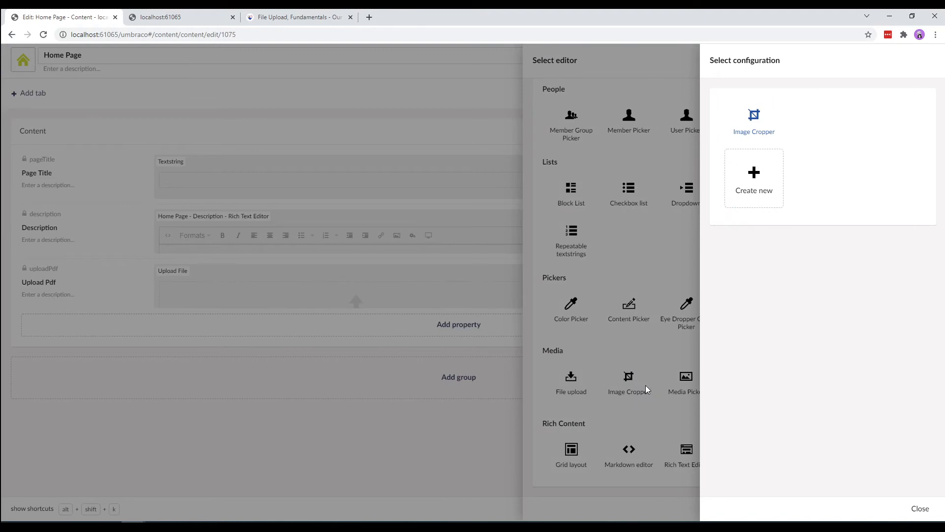
pyautogui.click(743, 123)
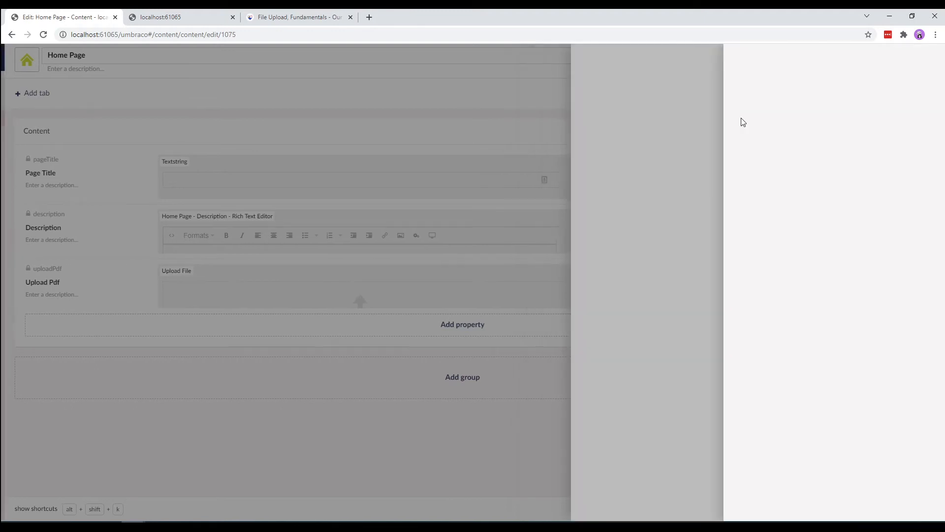
# Define a crop named "banner" with width 800 and height 90 in the Image Cropper editor settings.
pyautogui.click(772, 169)
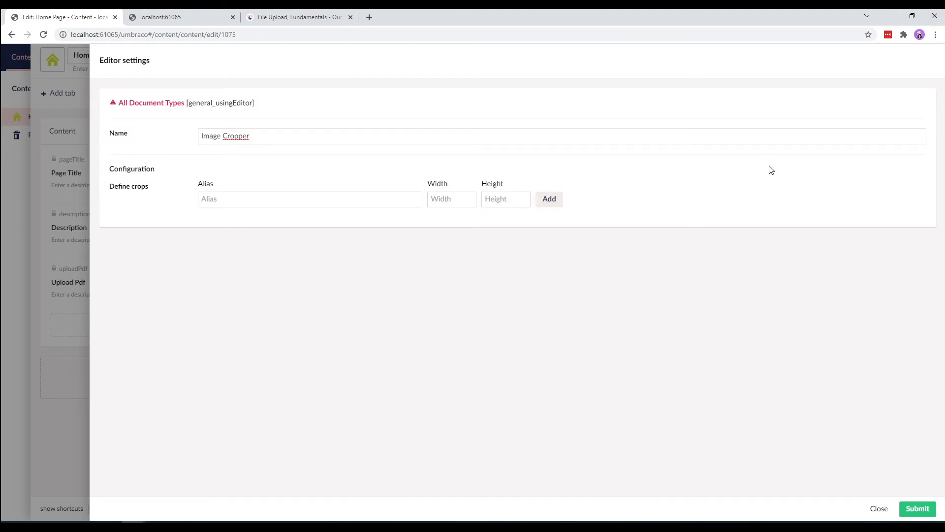
pyautogui.click(228, 199)
pyautogui.write('banner')
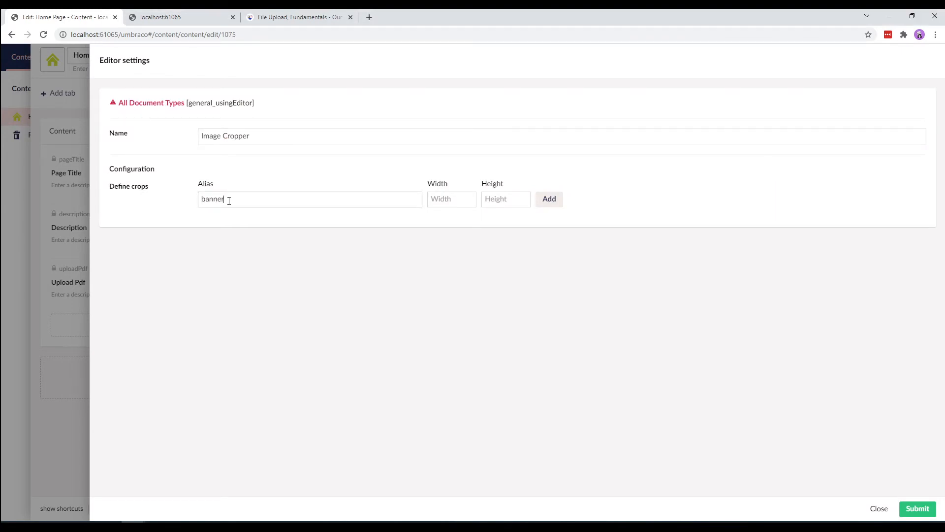
pyautogui.press('Tab')
pyautogui.write('800')
pyautogui.press('Tab')
pyautogui.write('90')
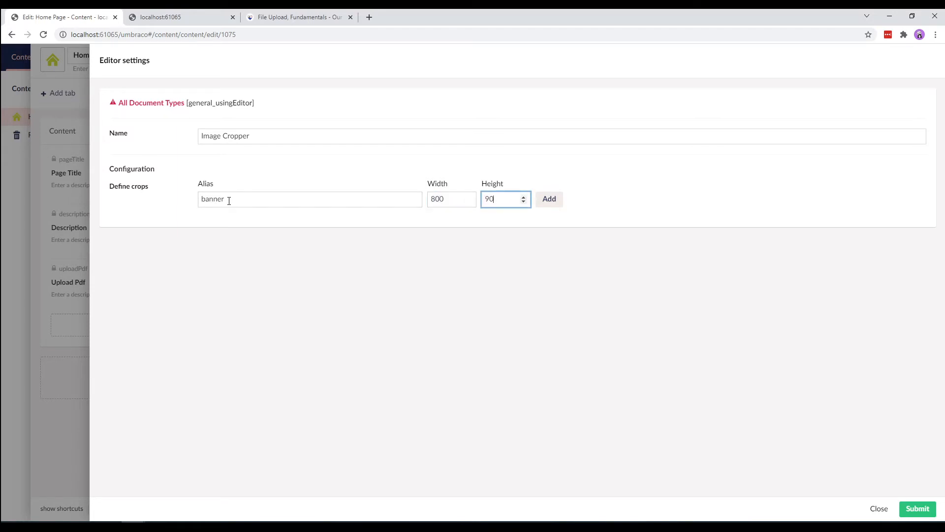
pyautogui.click(548, 201)
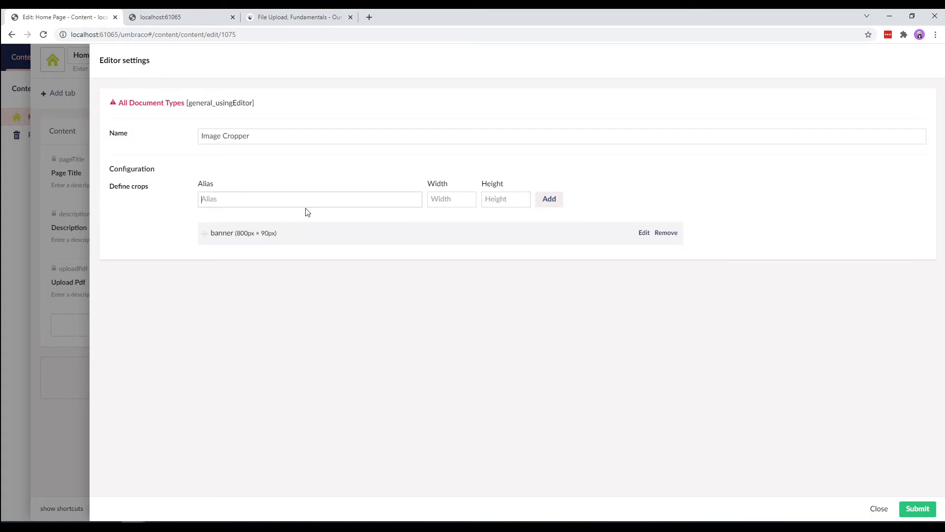
# Define a second crop named "thumbnail" with width 90 and height 90 for the Image Cropper.
pyautogui.write('thumbnail')
pyautogui.press('Tab')
pyautogui.write('90')
pyautogui.press('Tab')
pyautogui.write('90')
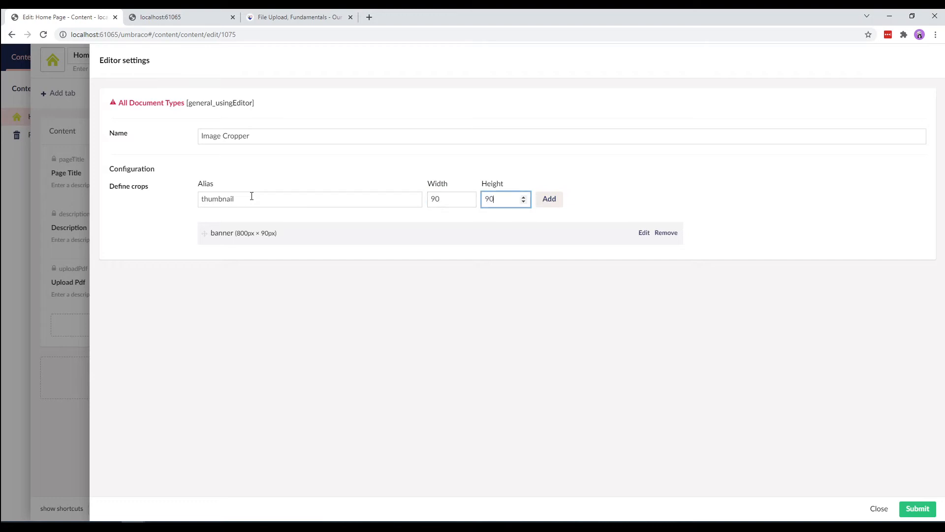
pyautogui.click(553, 203)
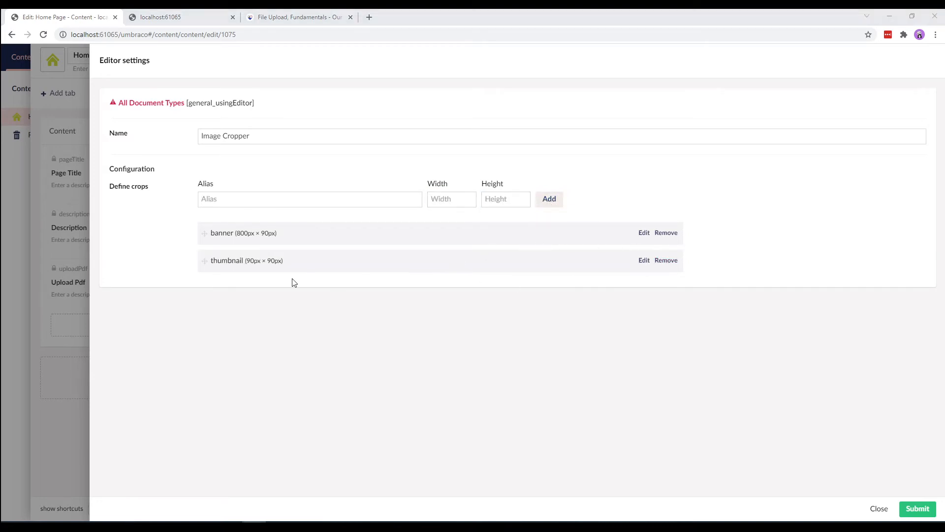
# Apply the Image Cropper configuration and property settings, and save and close the Home Page document type.
pyautogui.click(910, 508)
pyautogui.click(911, 508)
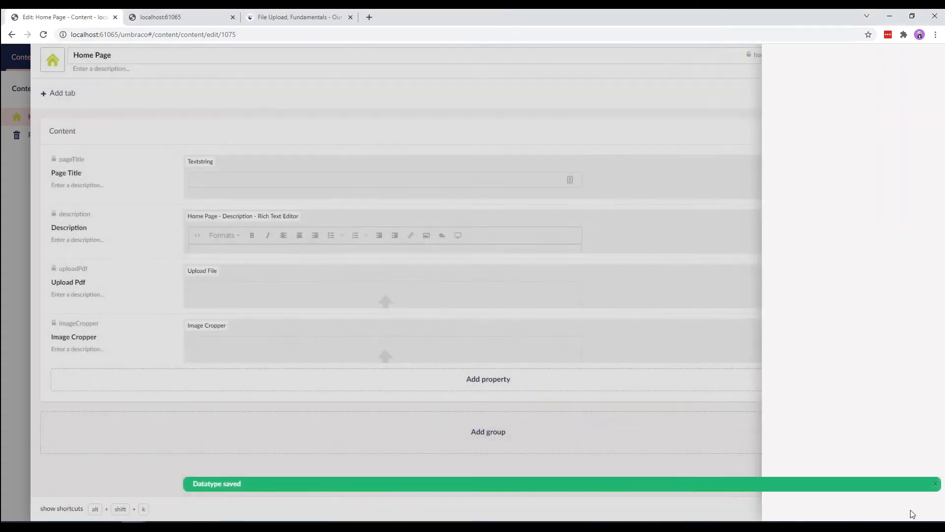
pyautogui.click(905, 509)
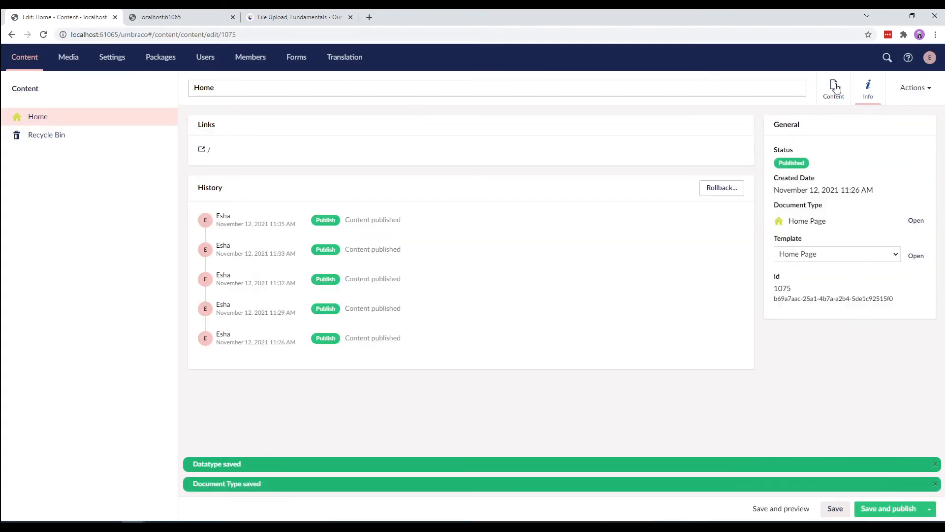
# Upload Forest-3 from the Nature > Forest folder to the Home item's Image Cropper and adjust its focal point slightly.
pyautogui.click(835, 88)
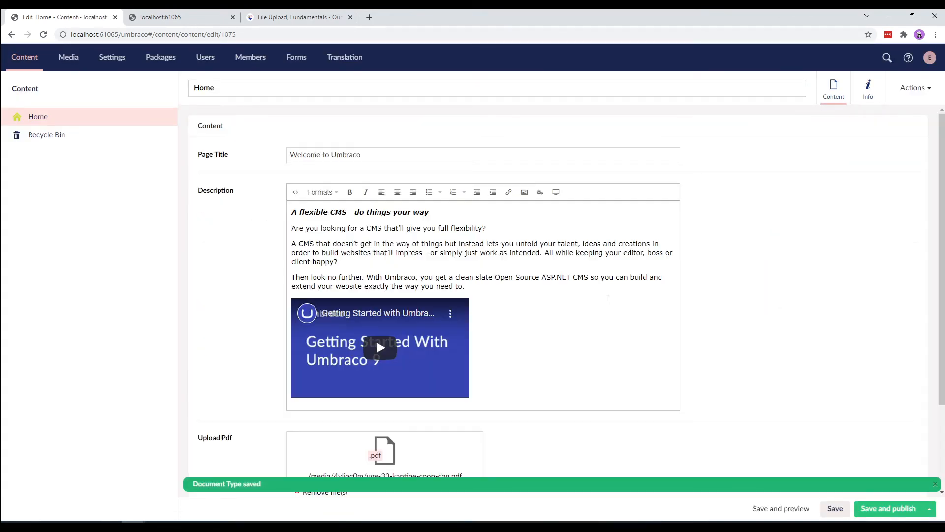
pyautogui.scroll(-3, 413, 454)
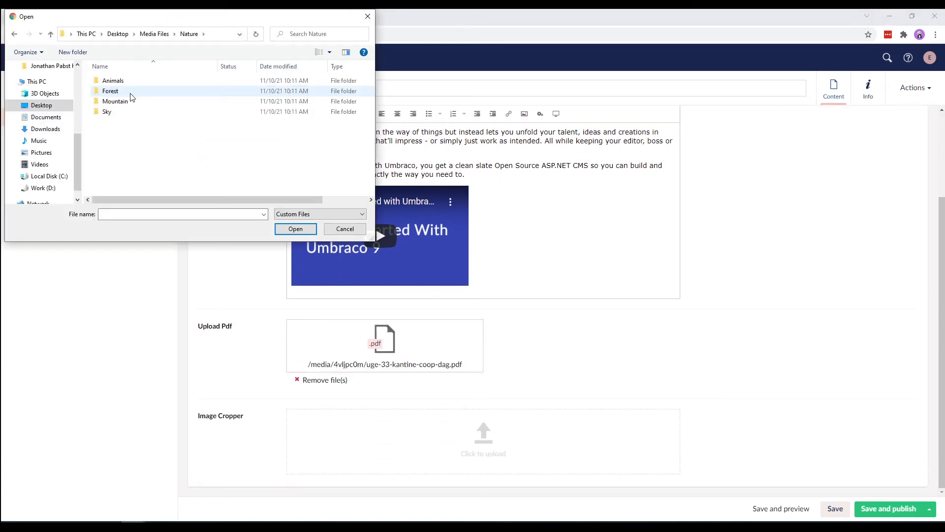
pyautogui.doubleClick(130, 94)
pyautogui.click(236, 92)
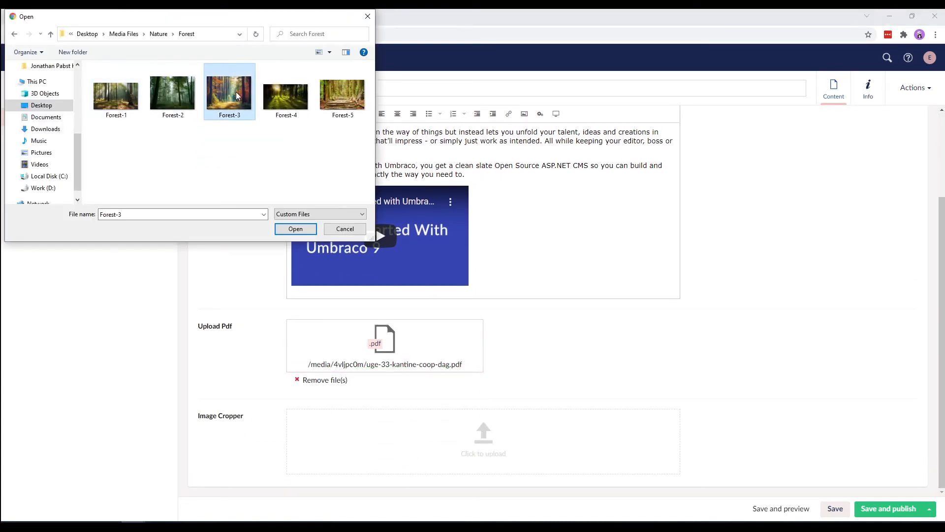
pyautogui.click(296, 229)
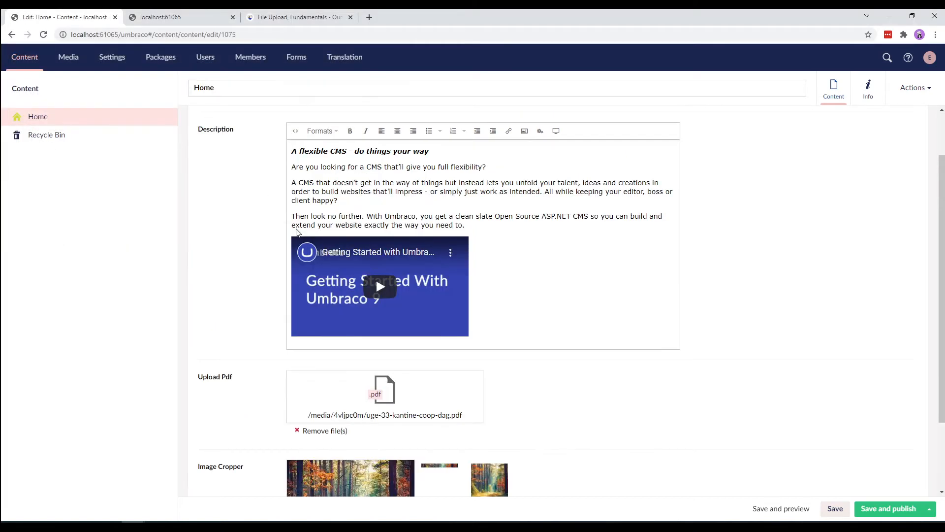
pyautogui.scroll(-2, 570, 421)
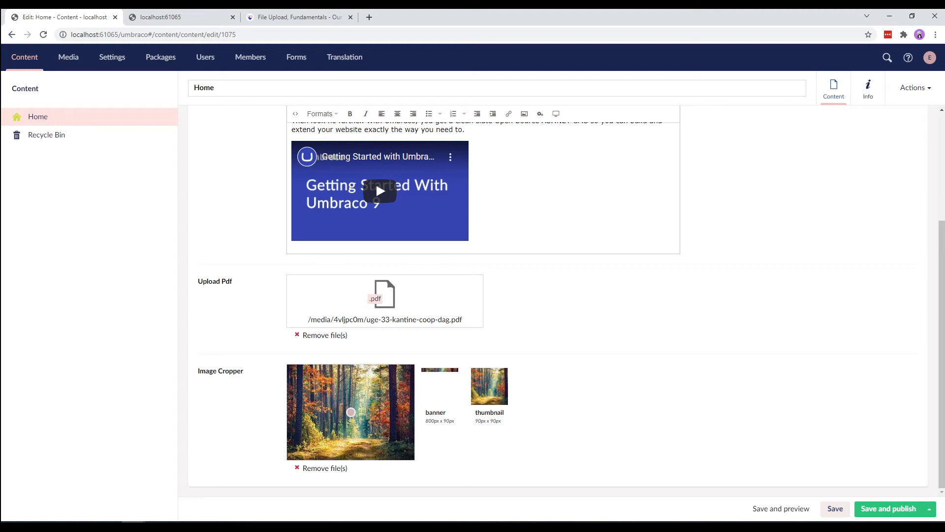
pyautogui.moveTo(350, 412)
pyautogui.mouseDown()
pyautogui.moveTo(333, 399)
pyautogui.moveTo(366, 408)
pyautogui.moveTo(358, 412)
pyautogui.mouseUp()
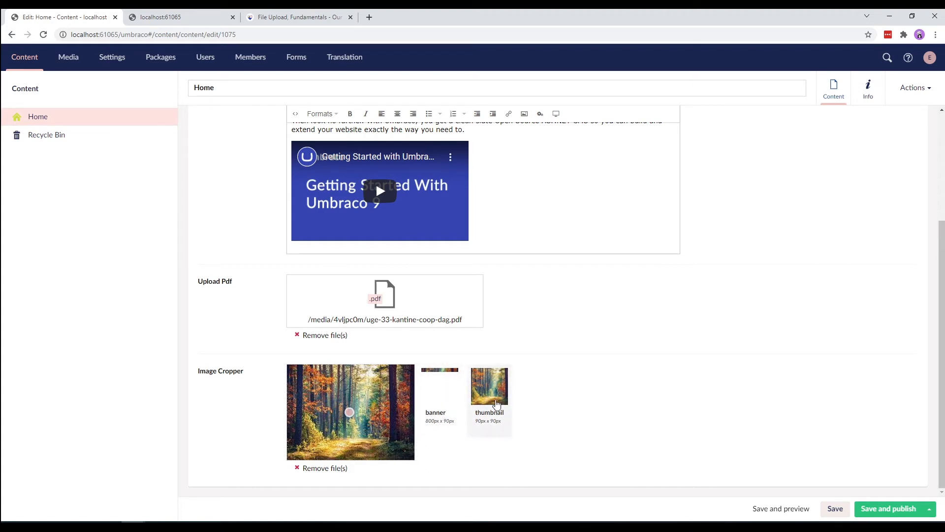
# Zoom and reposition the thumbnail crop onto the orange trees on the image's right side, and publish the Home item.
pyautogui.click(495, 403)
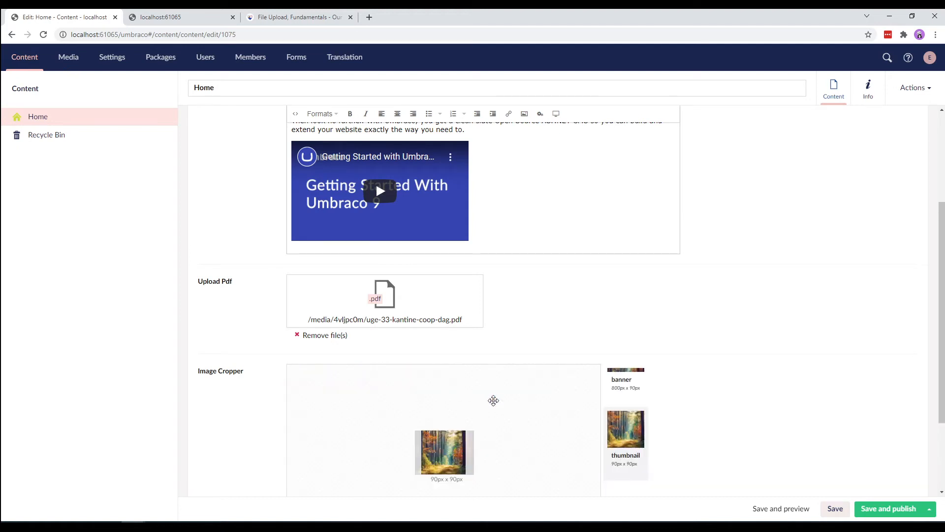
pyautogui.scroll(-3, 494, 399)
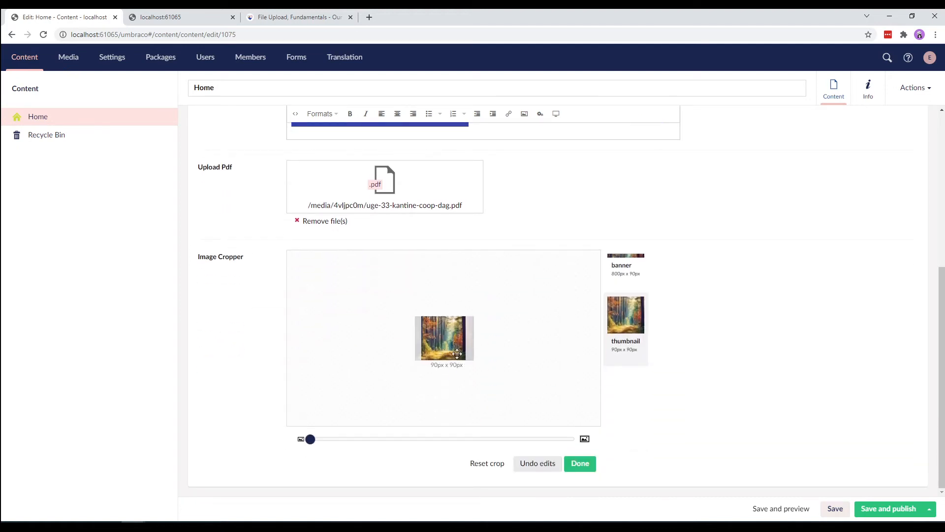
pyautogui.moveTo(449, 343); pyautogui.dragTo(440, 342)
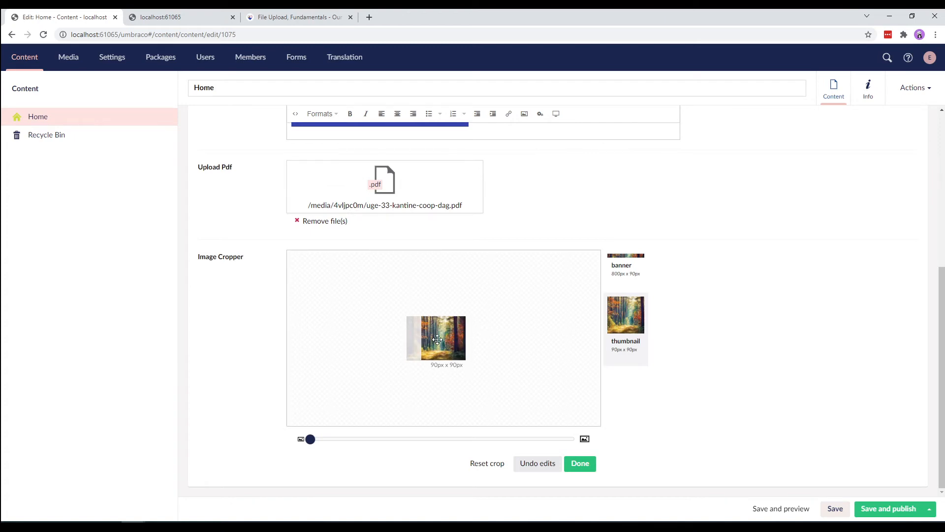
pyautogui.moveTo(309, 439); pyautogui.dragTo(374, 439)
pyautogui.moveTo(437, 344); pyautogui.dragTo(430, 344)
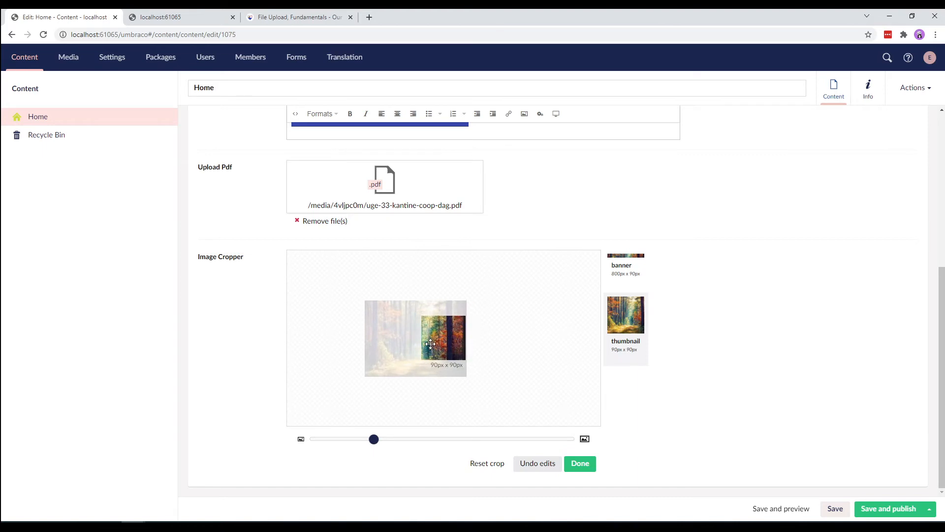
pyautogui.moveTo(373, 438); pyautogui.dragTo(397, 439)
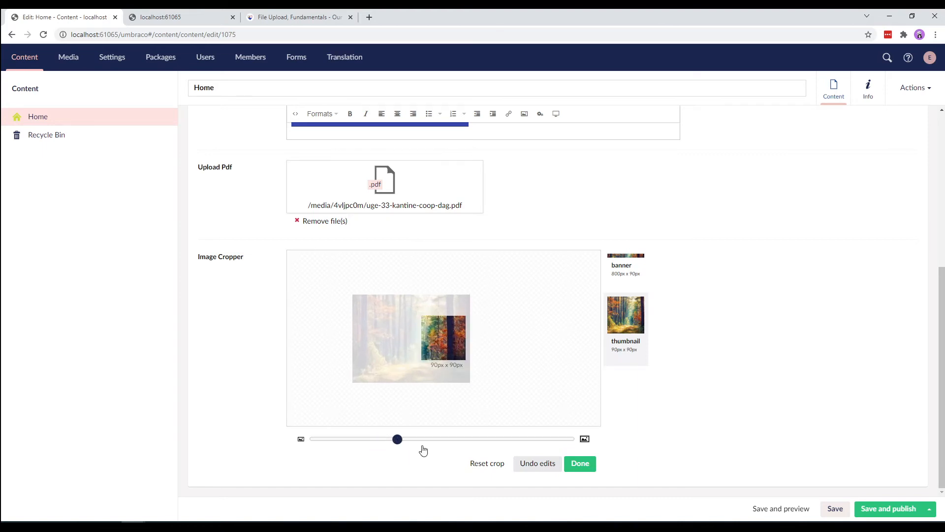
pyautogui.click(581, 465)
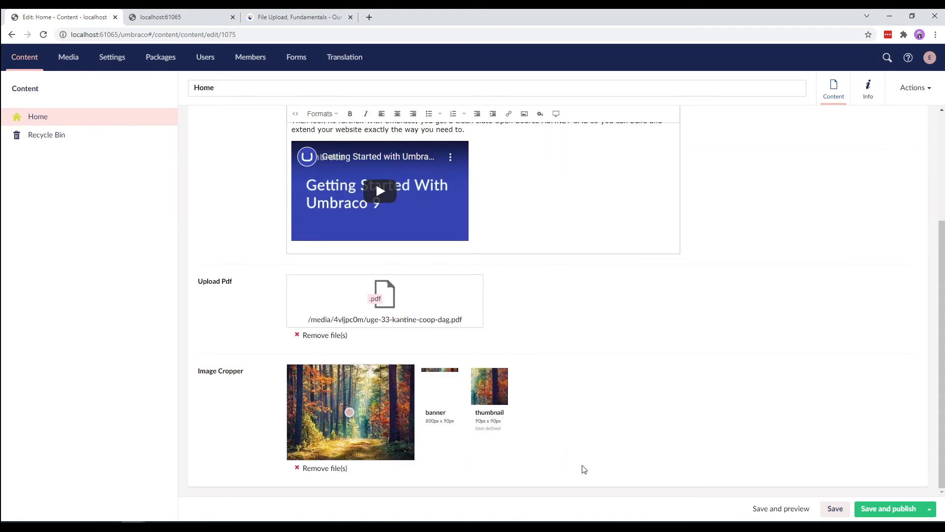
pyautogui.click(871, 511)
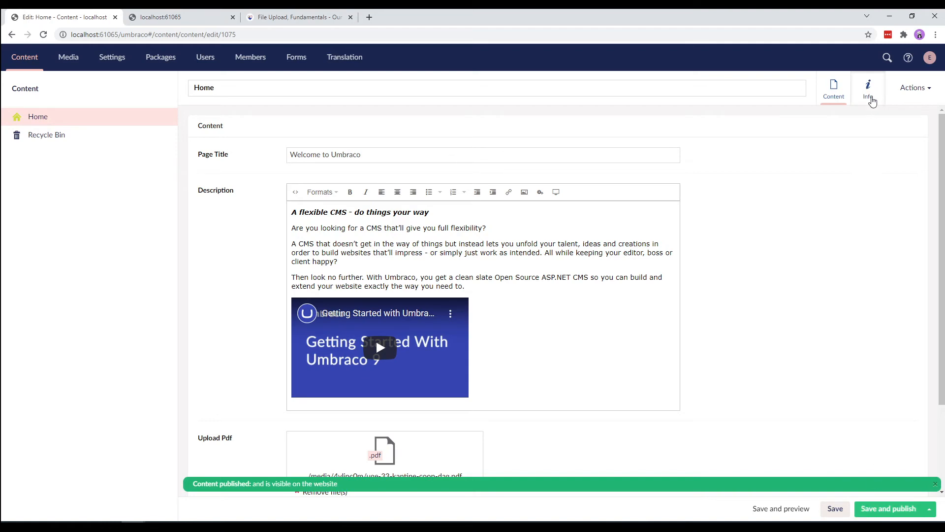
# Add a paragraph containing an img tag with an empty src below the PDF link in the Home Page template's Grey Banner.
pyautogui.click(870, 94)
pyautogui.click(918, 256)
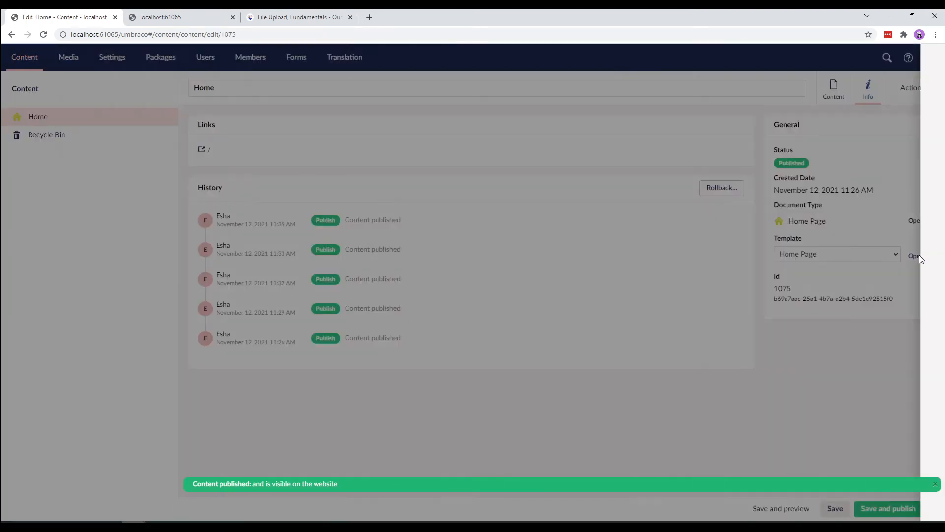
pyautogui.scroll(-5, 474, 390)
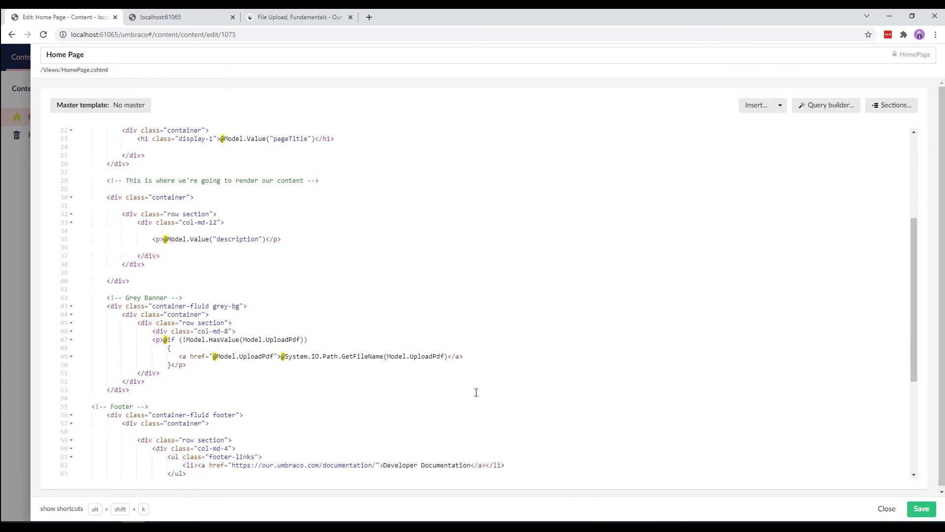
pyautogui.scroll(-3, 476, 392)
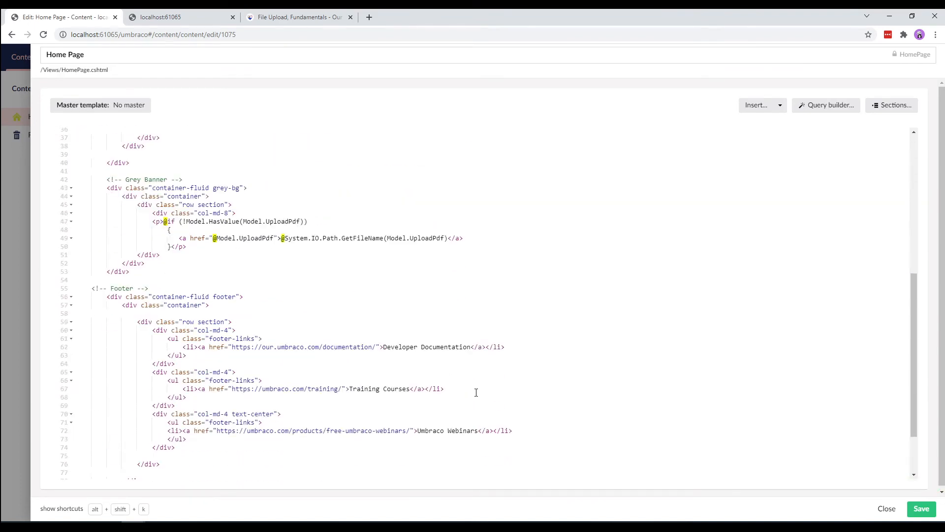
pyautogui.click(204, 250)
pyautogui.press('Return')
pyautogui.press('Return')
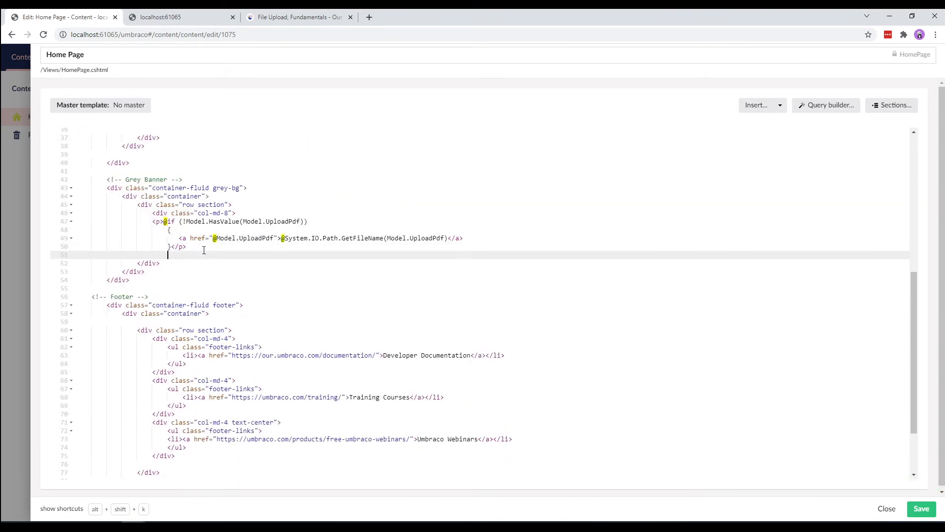
pyautogui.write('<')
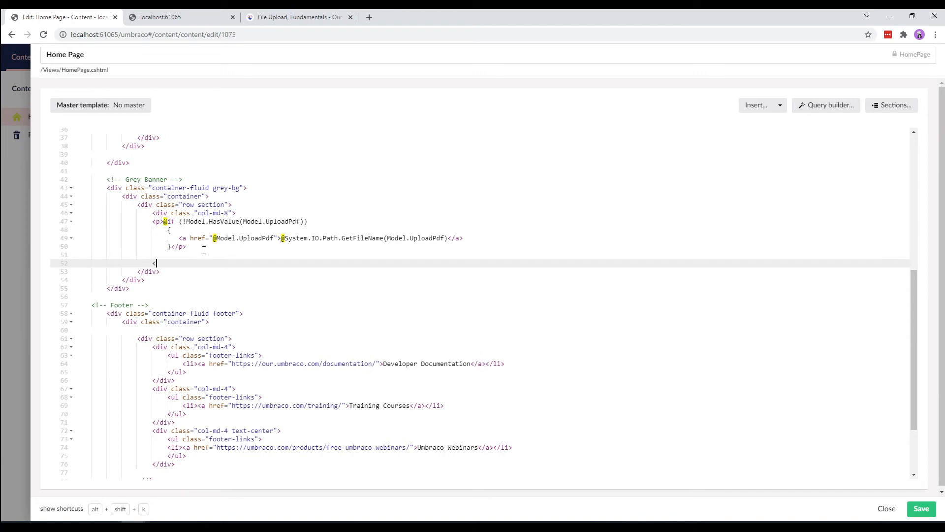
pyautogui.write('p>')
pyautogui.write('<img src="" /></p>')
# Set the new image's src to @(Url.GetCropUrl(Model.ImageCropper, "banner")).
pyautogui.click(202, 263)
pyautogui.write('@(Url.GetCropUrl(Model.ImageCropper')
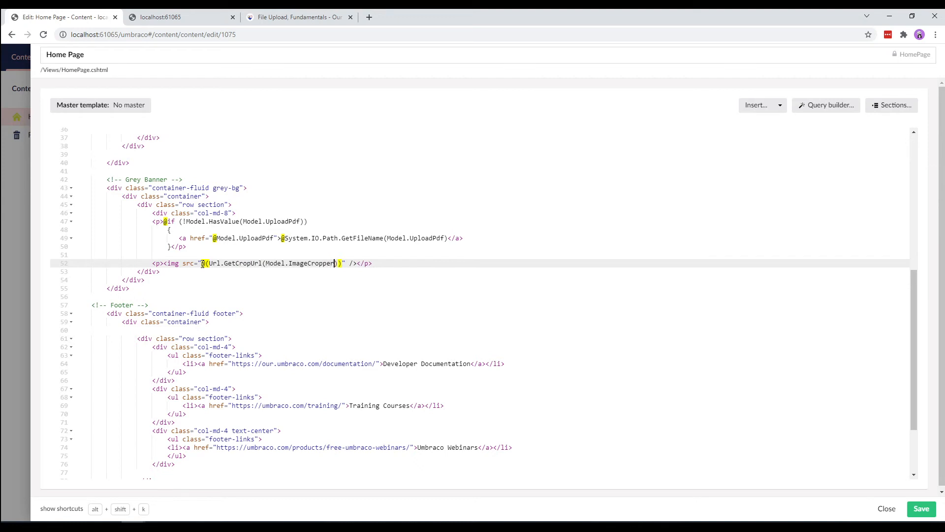
pyautogui.write(', "banner')
# Save the Home Page template and publish the Home item, and reload the localhost:61065 site.
pyautogui.click(920, 509)
pyautogui.click(913, 510)
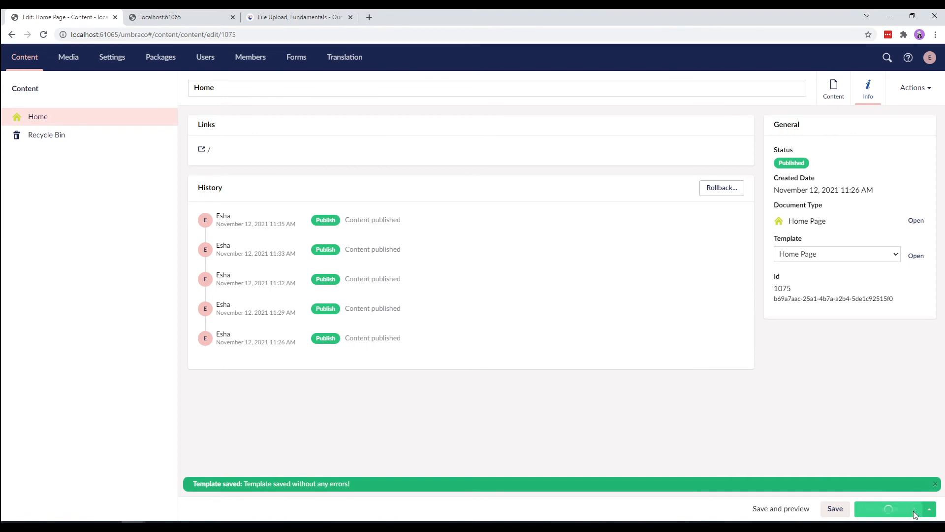
pyautogui.click(167, 16)
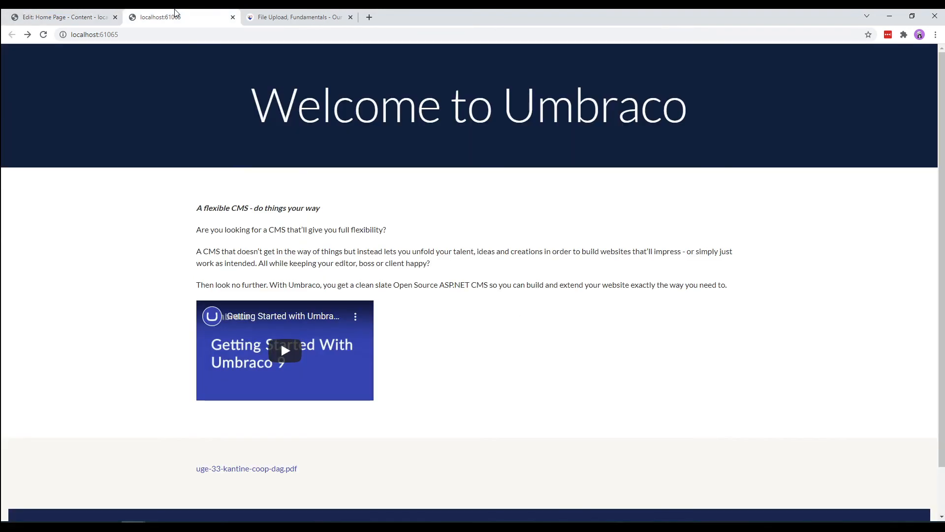
pyautogui.click(43, 34)
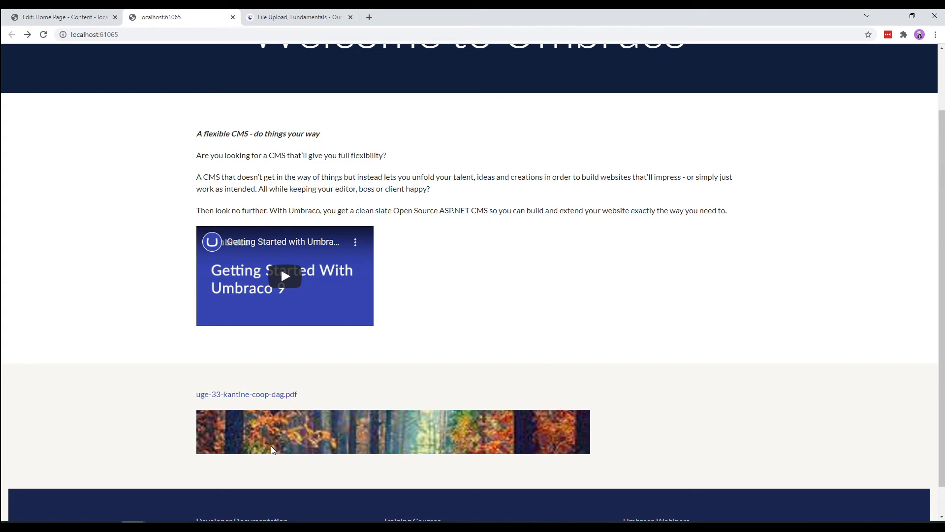
# Add a property named Media Files with the Multiple Media Picker editor to the Home Page document type's Content group.
pyautogui.click(71, 18)
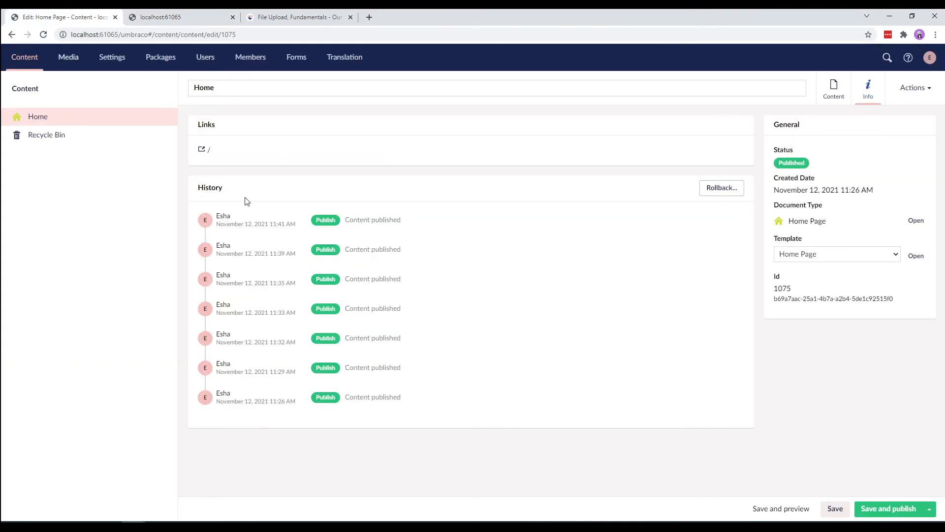
pyautogui.click(918, 221)
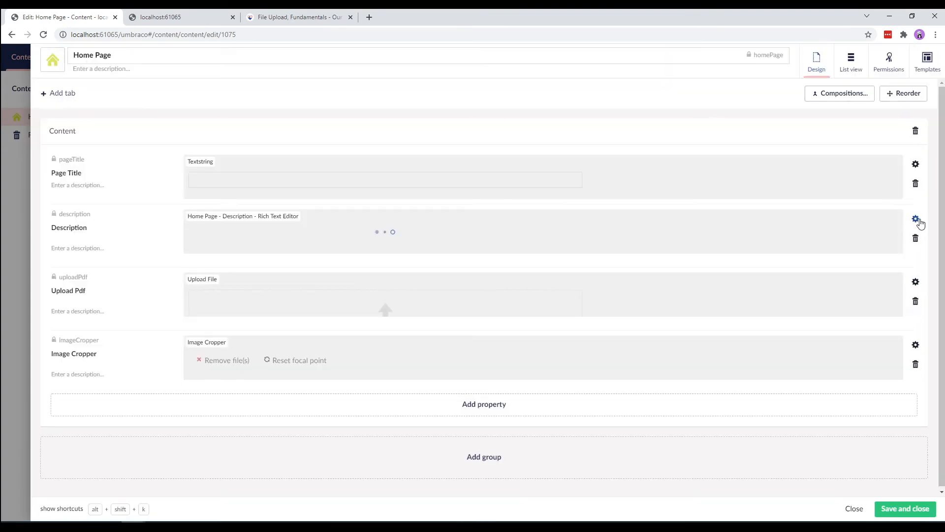
pyautogui.click(520, 377)
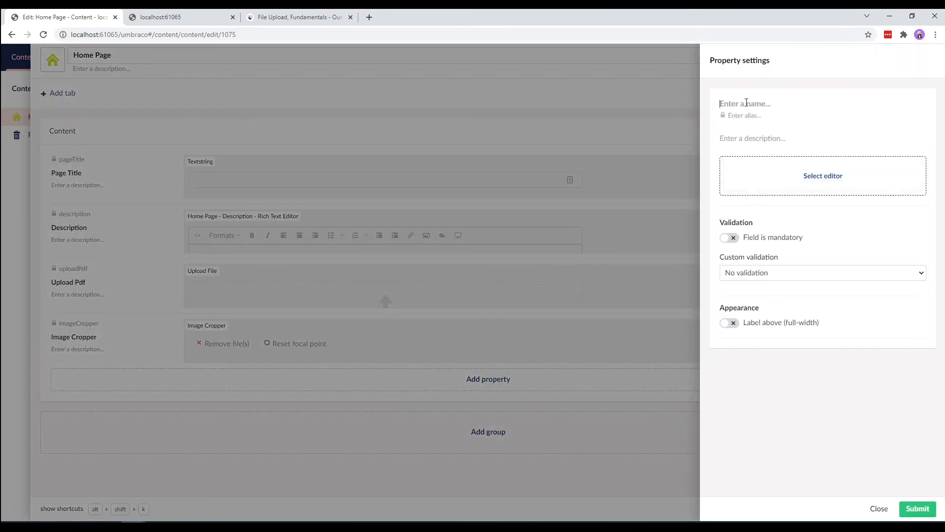
pyautogui.write('Media Files')
pyautogui.click(852, 190)
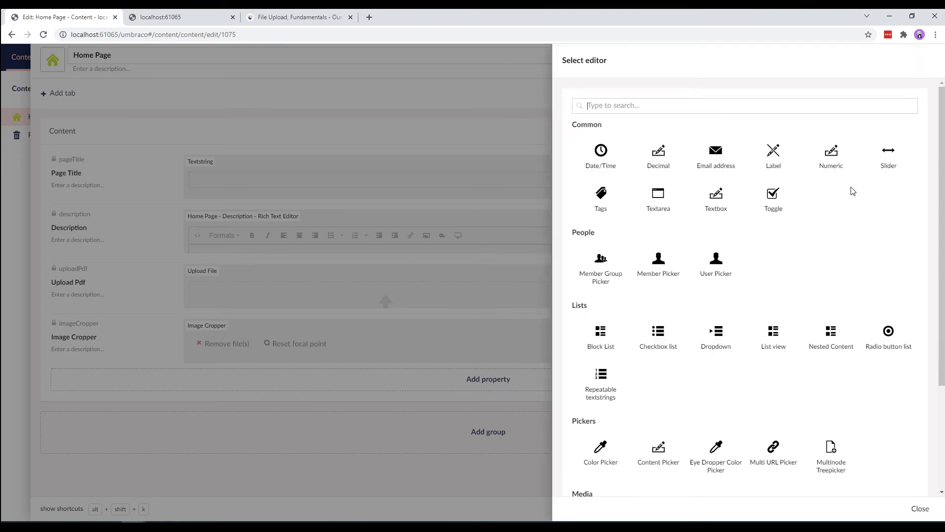
pyautogui.scroll(-3, 711, 468)
pyautogui.click(707, 384)
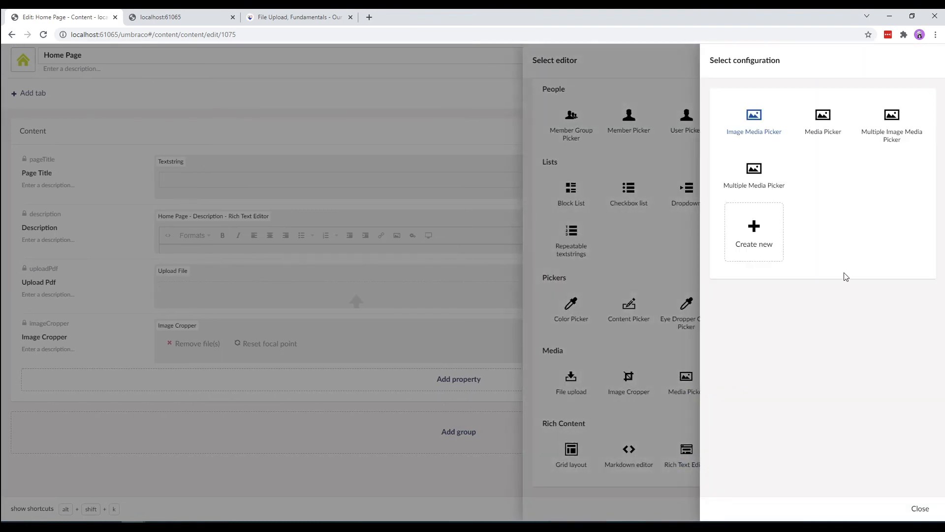
pyautogui.click(753, 184)
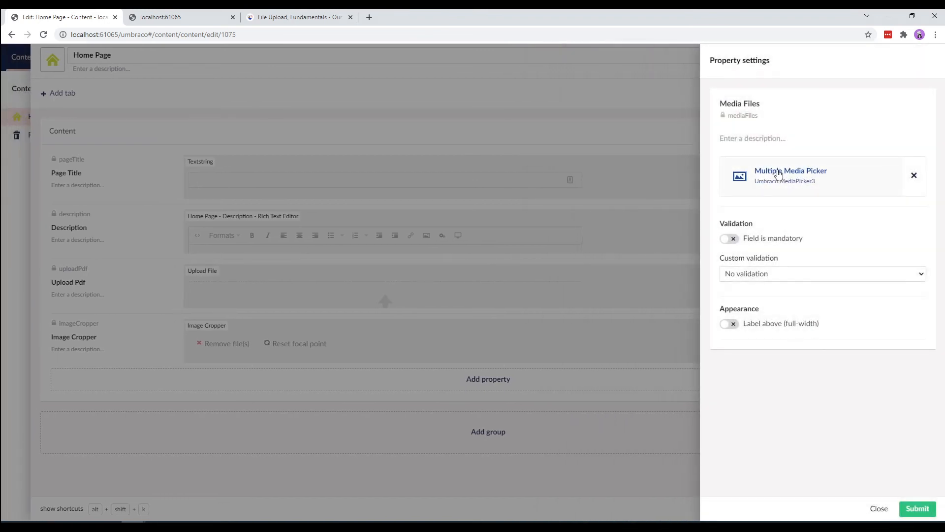
# Limit the Multiple Media Picker's accepted types to Audio and Video, and save the new property in the Home Page document type.
pyautogui.click(778, 174)
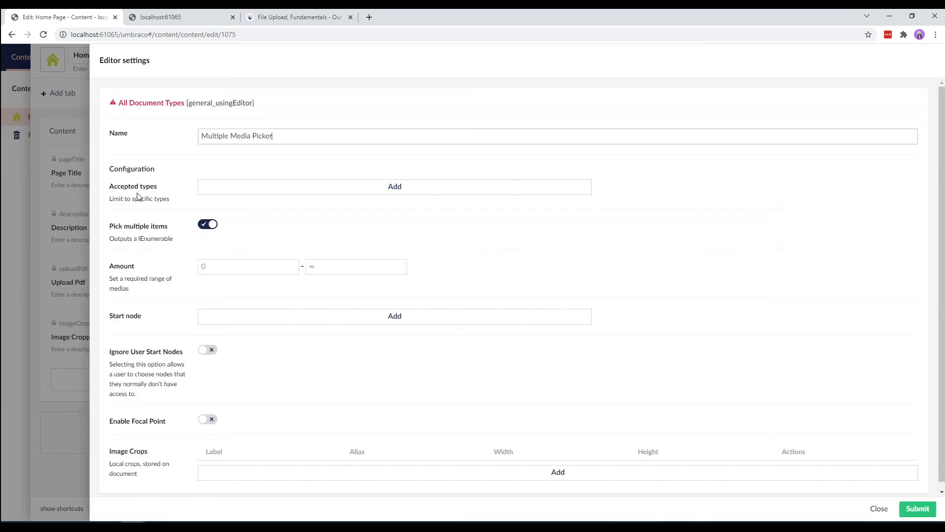
pyautogui.click(253, 195)
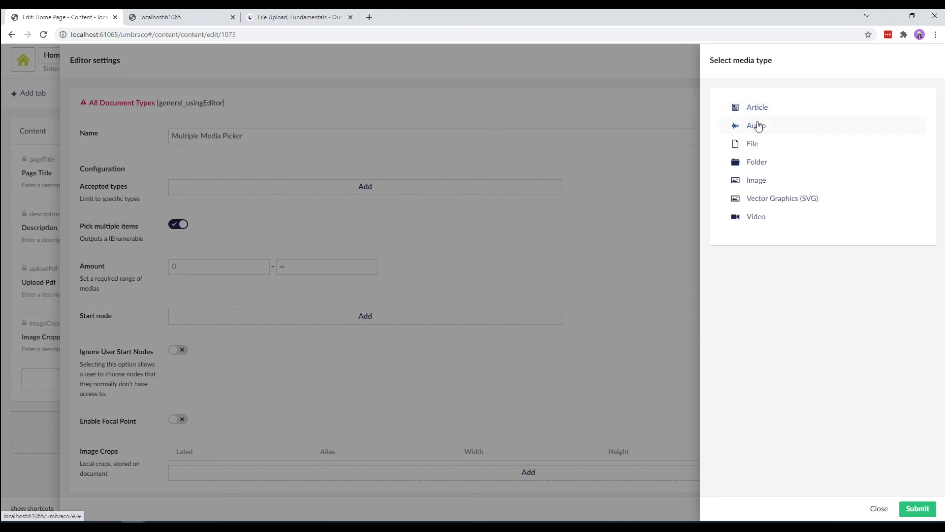
pyautogui.click(756, 219)
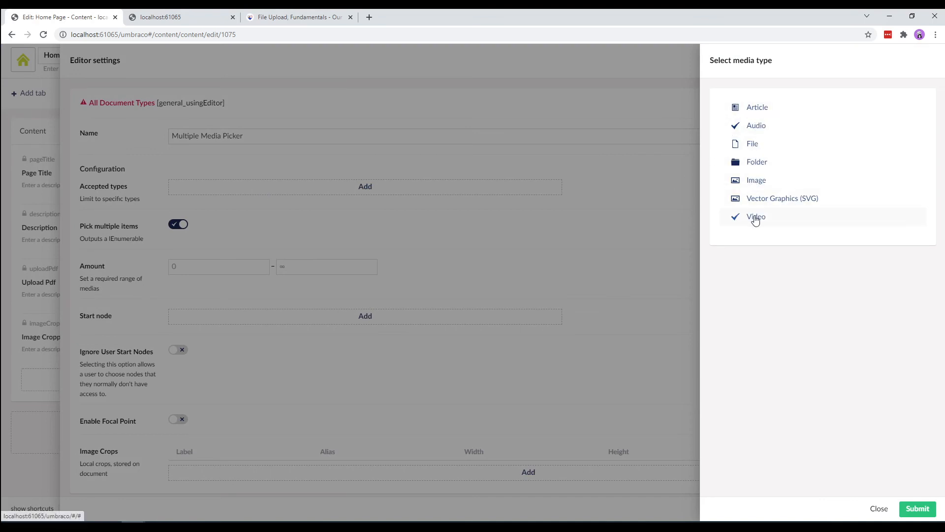
pyautogui.click(918, 508)
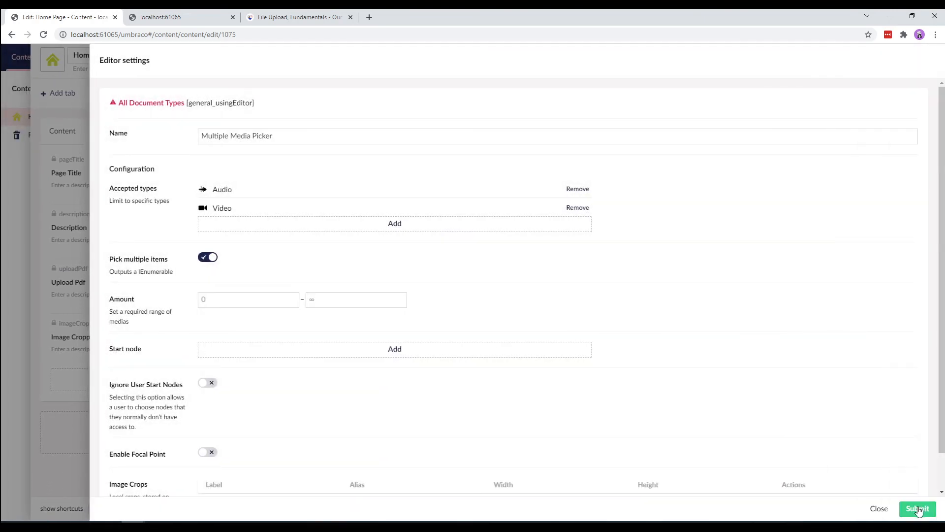
pyautogui.scroll(-1, 689, 421)
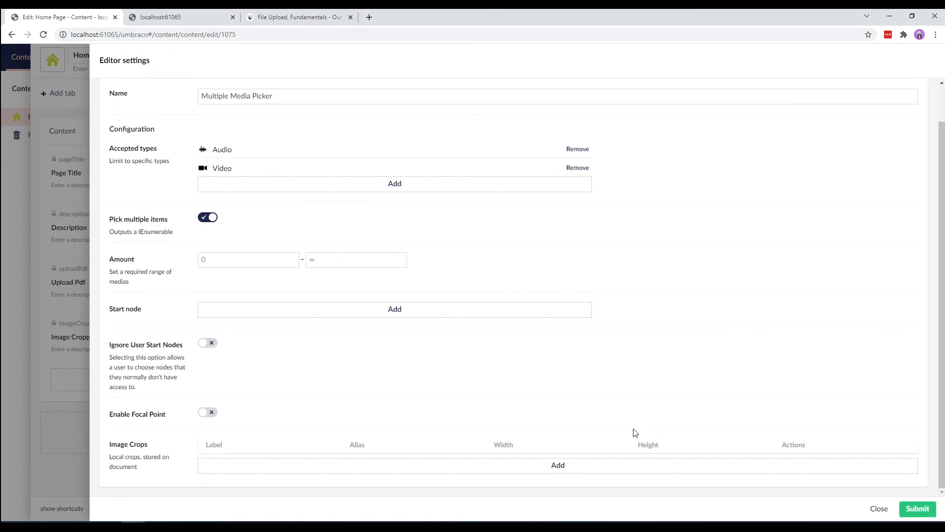
pyautogui.click(917, 509)
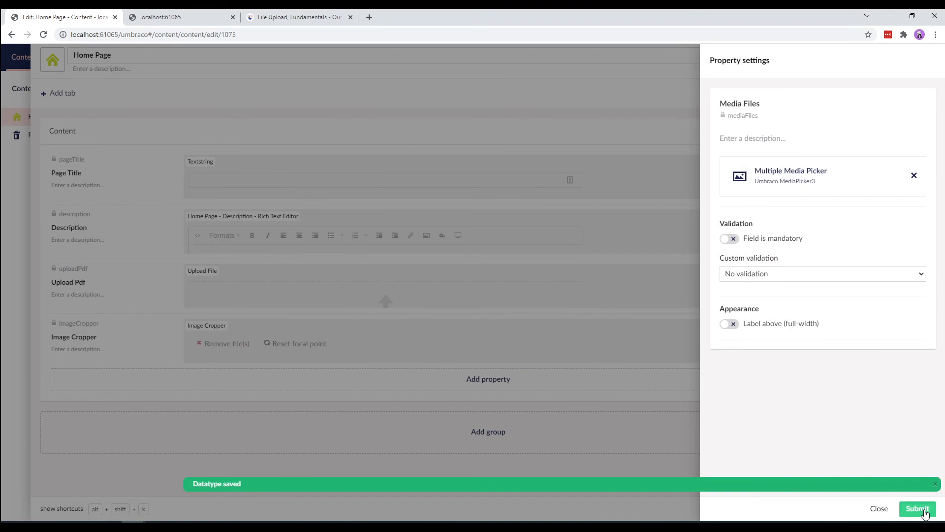
pyautogui.click(917, 508)
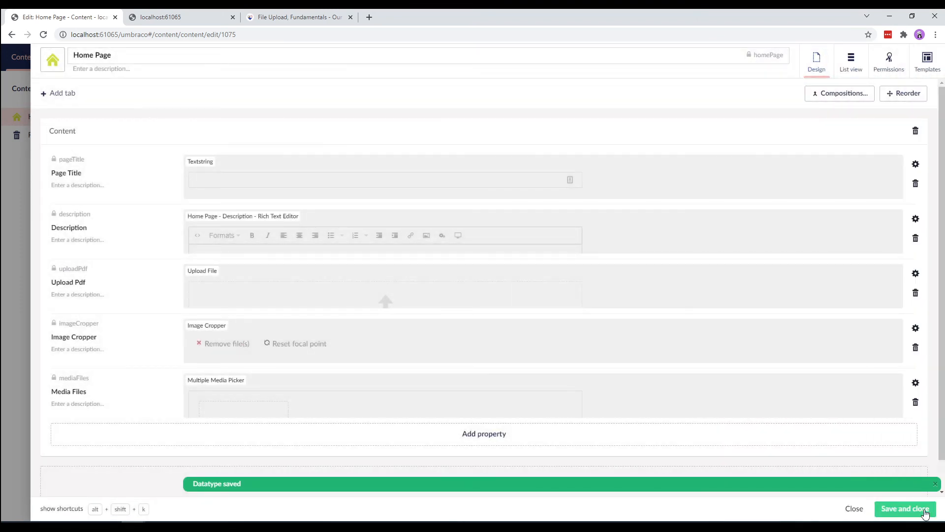
pyautogui.click(924, 511)
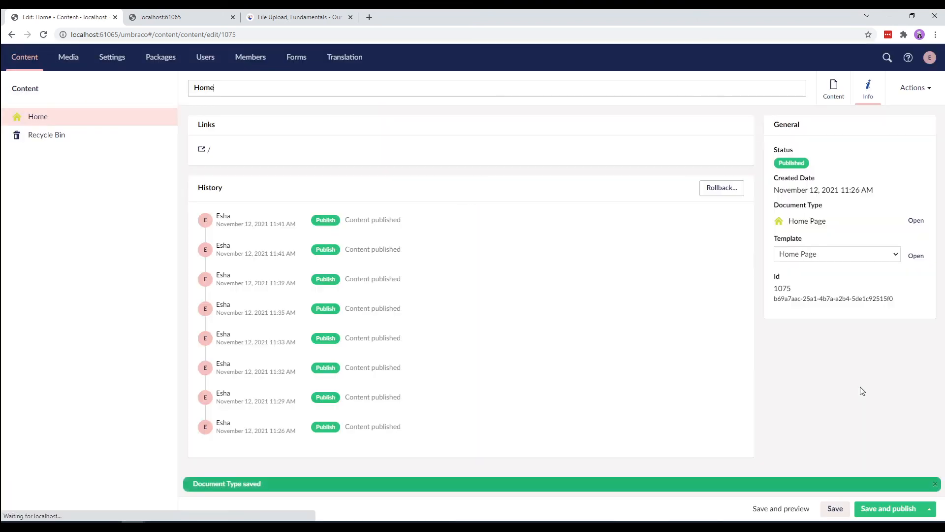
# Add Example Video and the File Example MP3 audio to the Home item's Media Files, and publish the item.
pyautogui.click(830, 101)
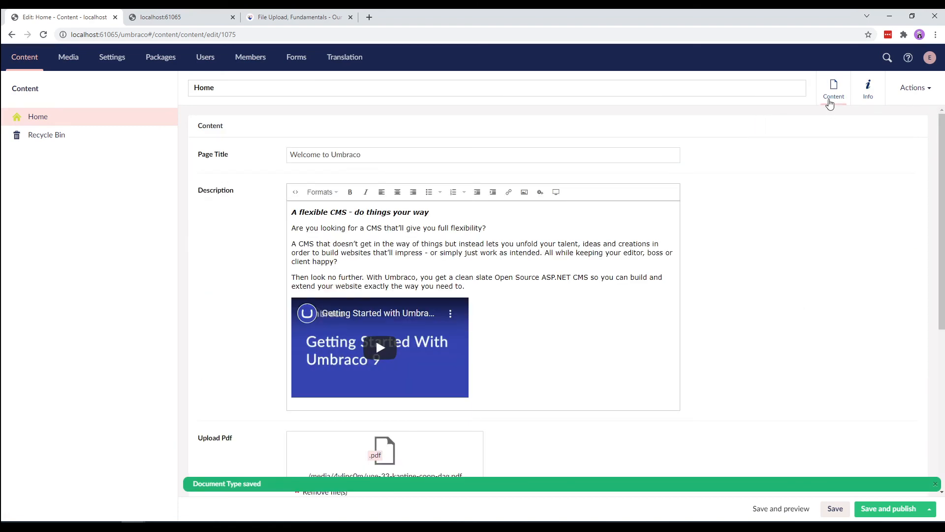
pyautogui.scroll(-5, 743, 330)
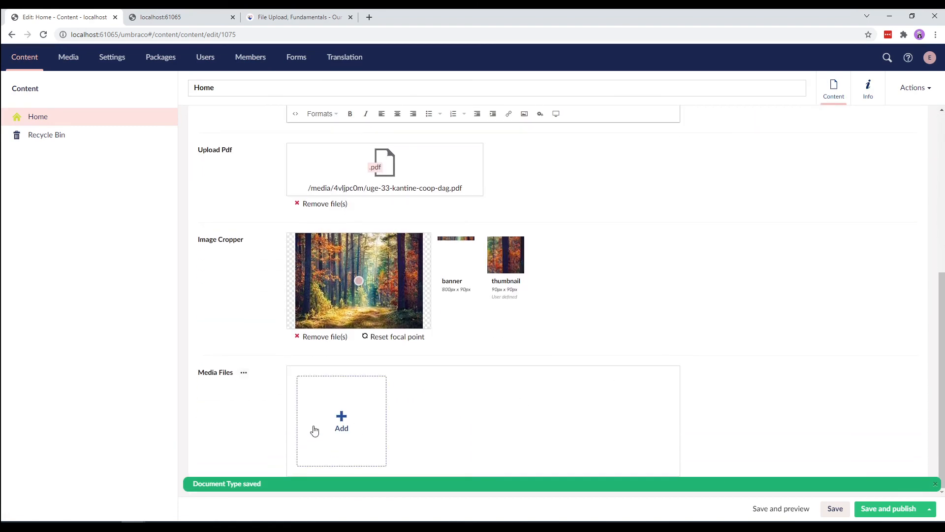
pyautogui.click(341, 425)
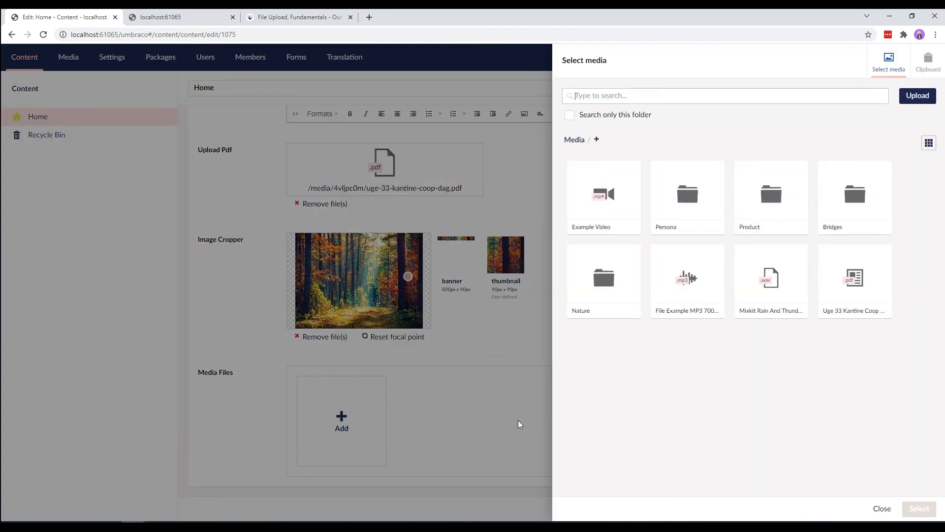
pyautogui.click(597, 219)
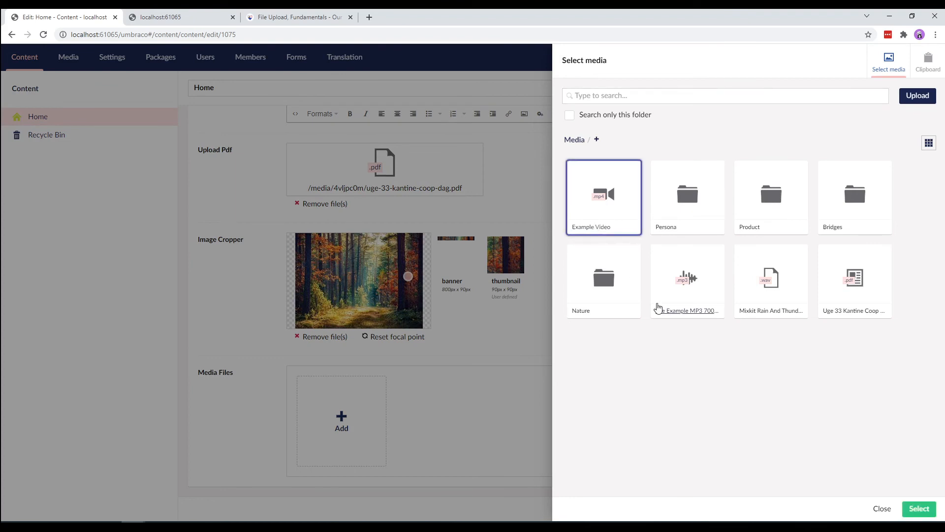
pyautogui.click(658, 308)
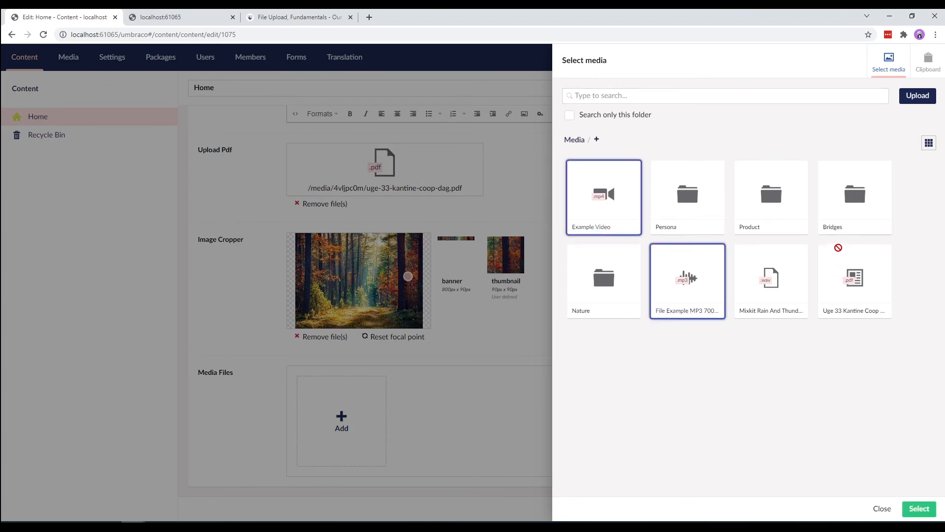
pyautogui.click(834, 232)
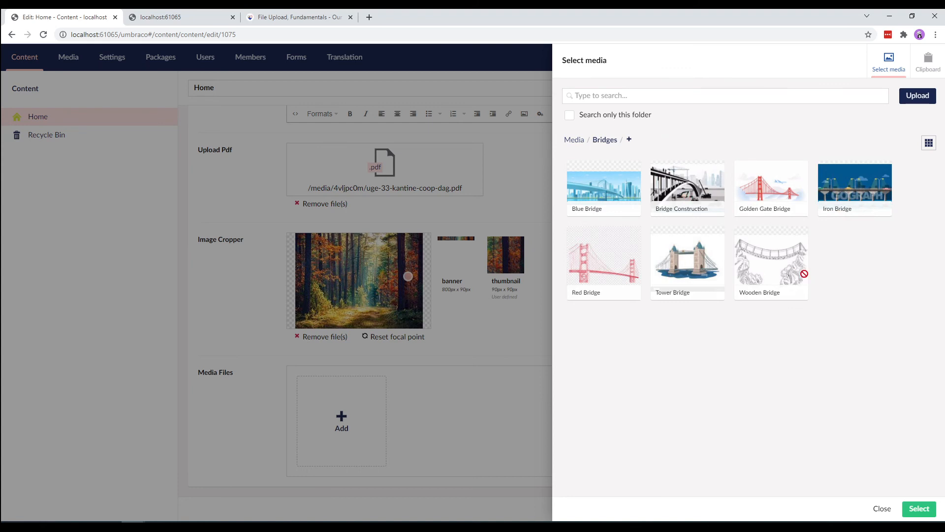
pyautogui.click(924, 509)
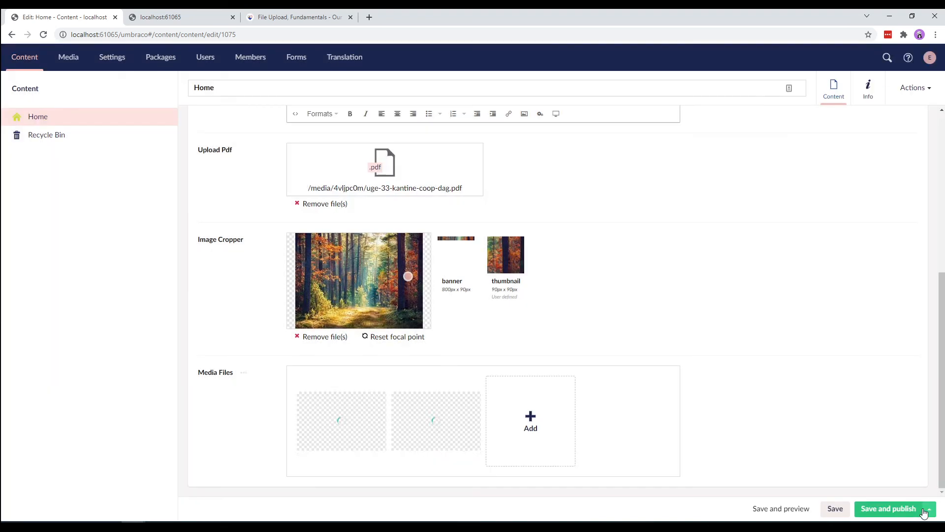
pyautogui.click(889, 510)
pyautogui.scroll(-6, 812, 448)
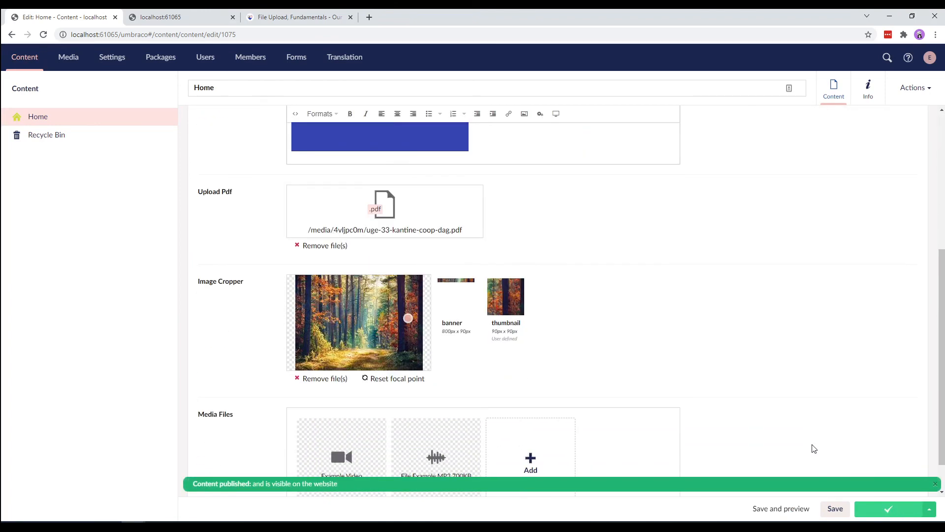
# In the Home Page template's paragraph below the banner image, add a Razor code block containing var multiMediaPicker = Model.MediaFiles;.
pyautogui.click(869, 87)
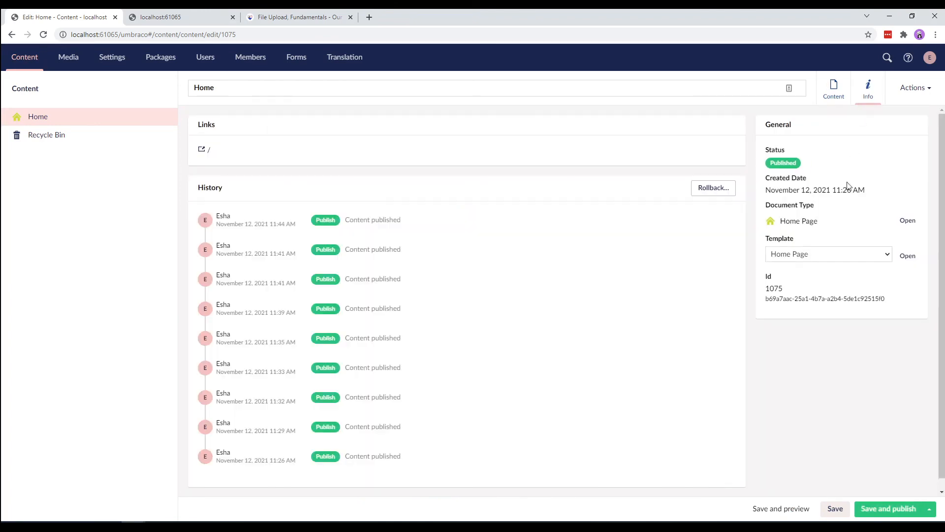
pyautogui.click(913, 261)
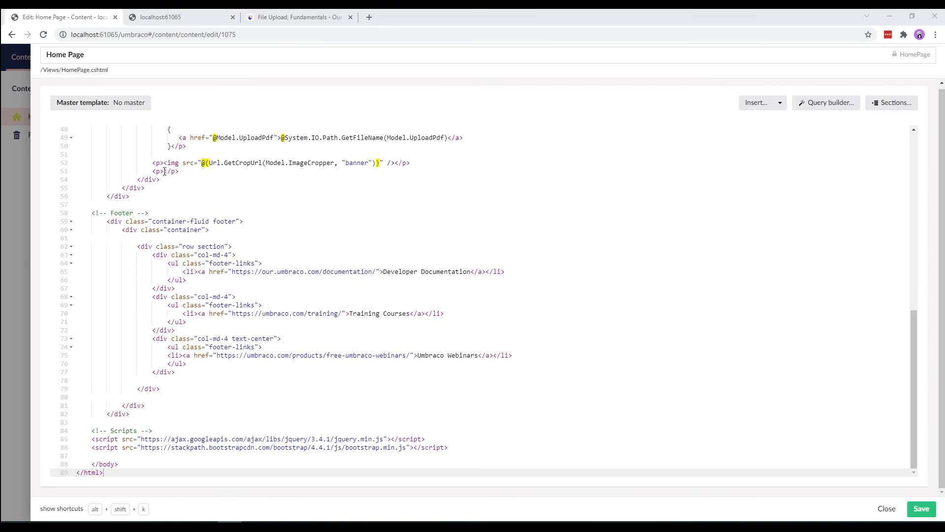
pyautogui.click(165, 171)
pyautogui.write('@{}')
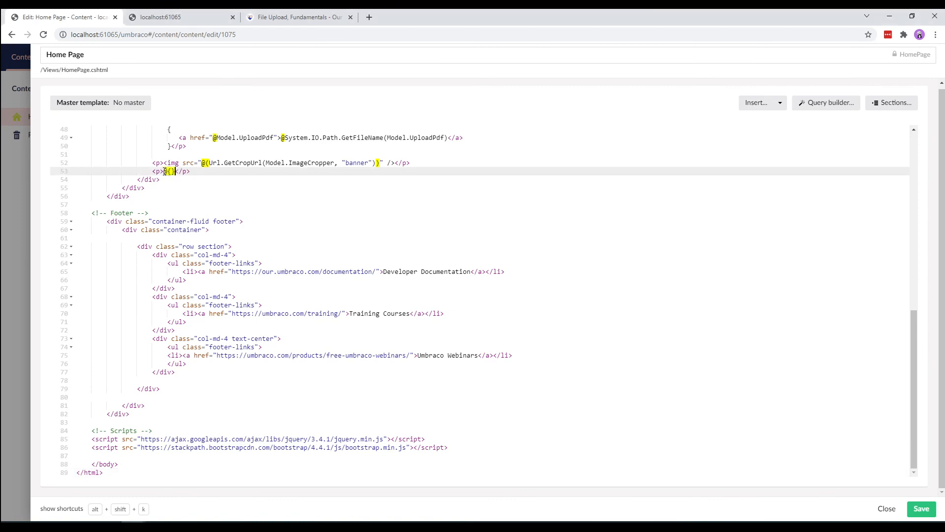
pyautogui.press('Left')
pyautogui.press('Return')
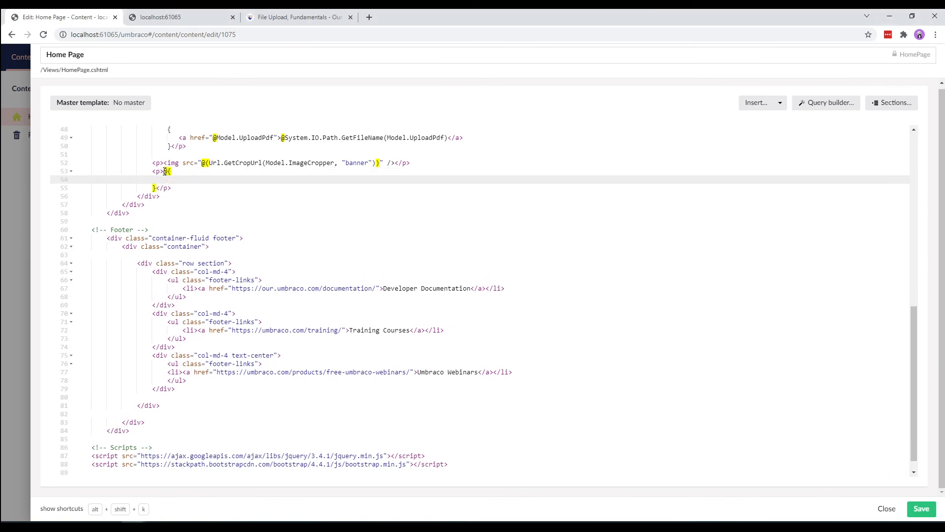
pyautogui.write('var multiMediaPicker = Model.MediaFiles')
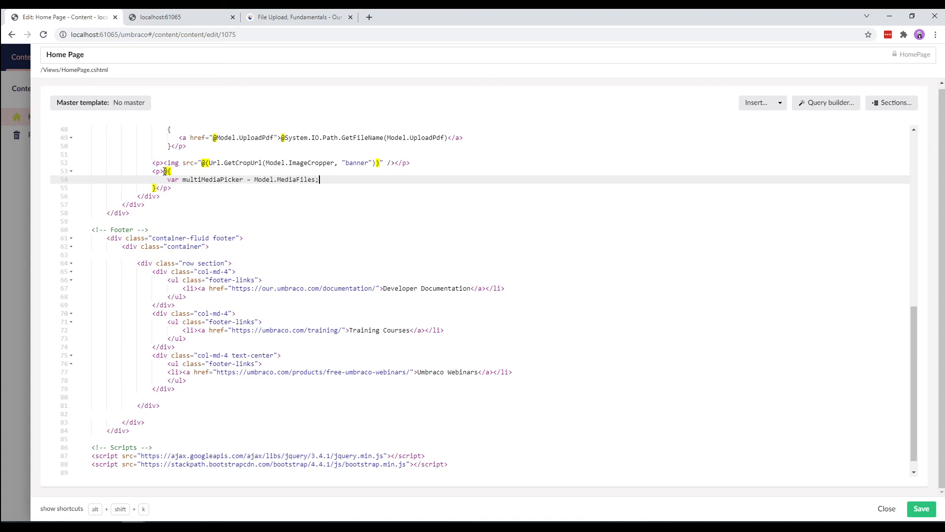
pyautogui.write(';')
# Add a foreach (var item in multiMediaPicker) loop with braces below the variable declaration.
pyautogui.press('Return')
pyautogui.write('fo')
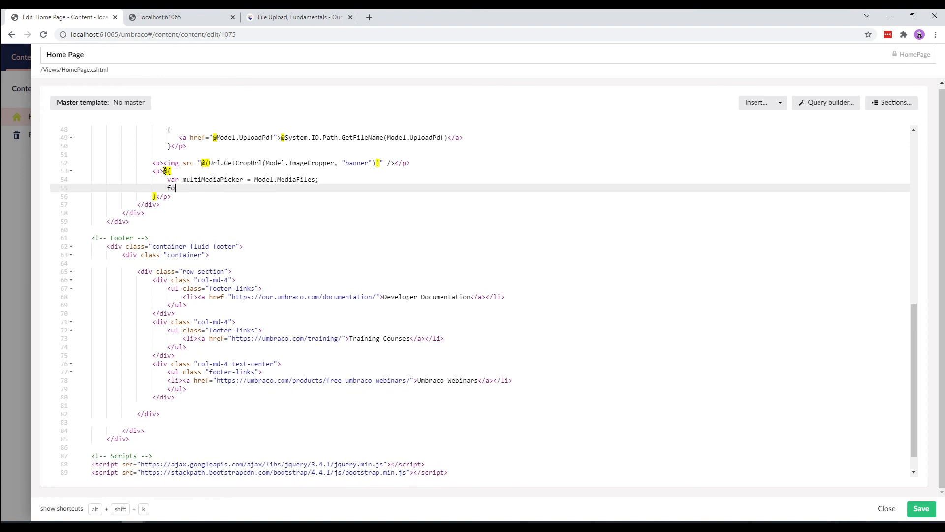
pyautogui.write('reach')
pyautogui.write('()')
pyautogui.write('var item in')
pyautogui.doubleClick(207, 180)
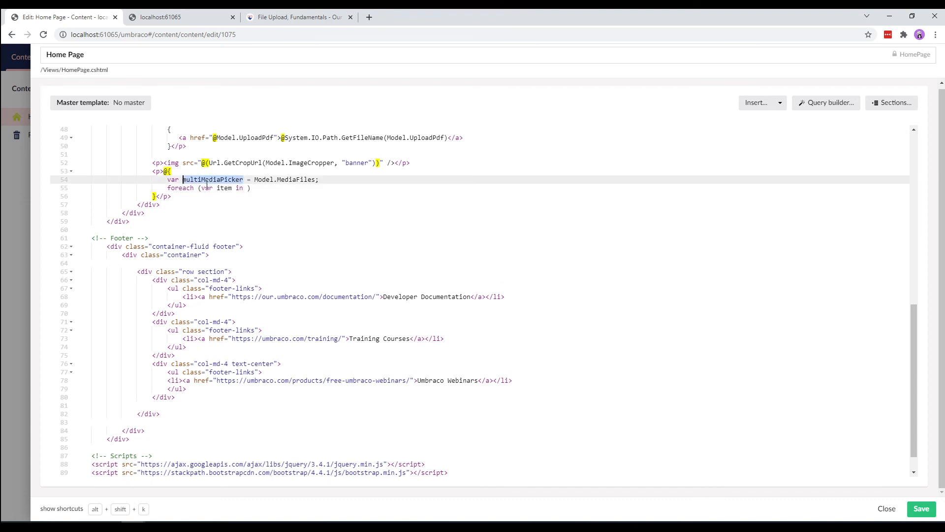
pyautogui.hotkey('ctrl', 'c')
pyautogui.click(248, 188)
pyautogui.hotkey('ctrl', 'v')
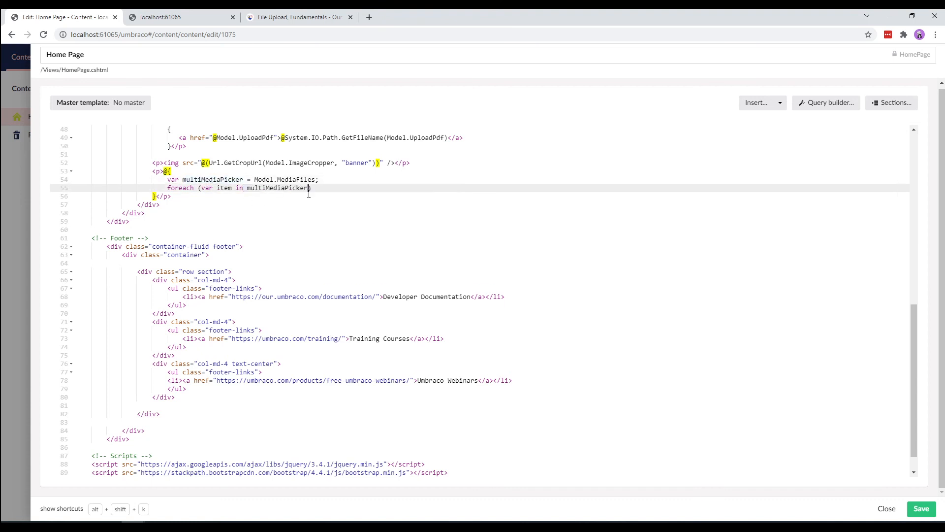
pyautogui.click(322, 187)
pyautogui.press('Return')
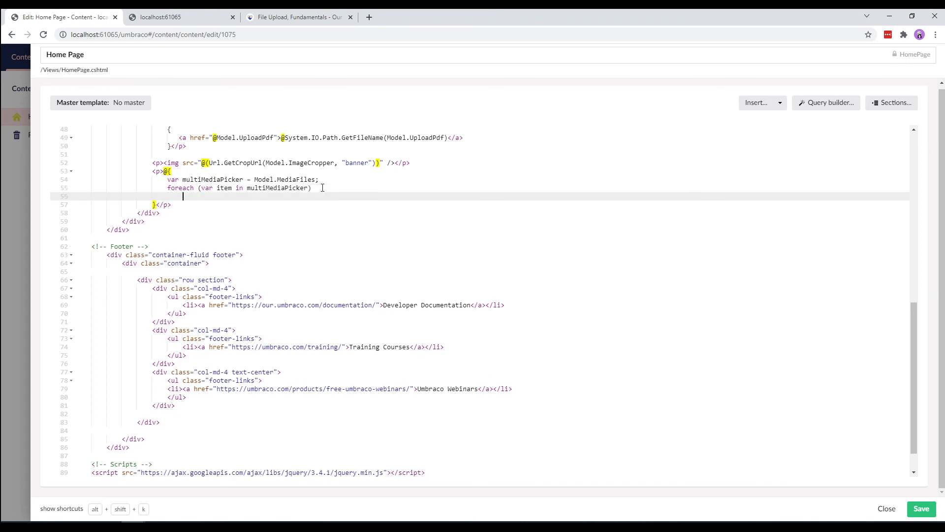
pyautogui.write('{')
pyautogui.press('Return')
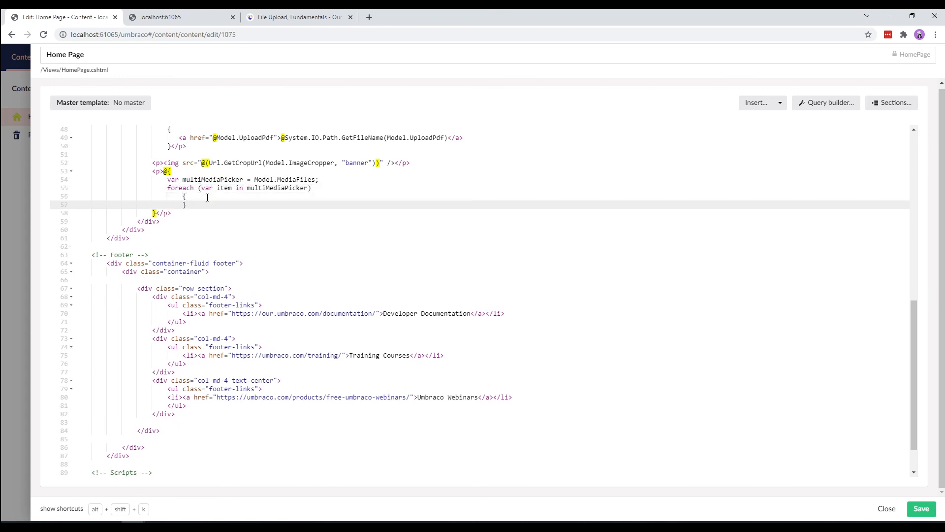
pyautogui.press('Return')
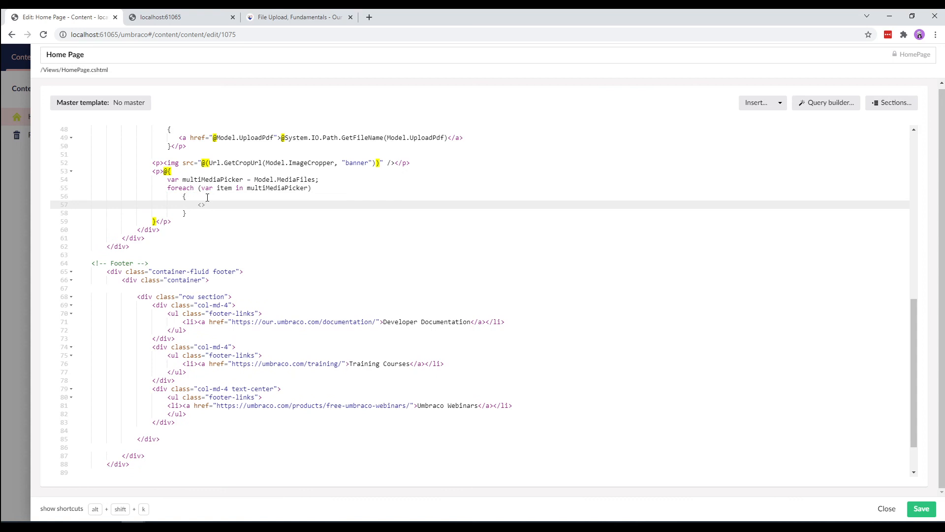
pyautogui.write('video controls src = "@it')
pyautogui.write('em.MediaUrl()')
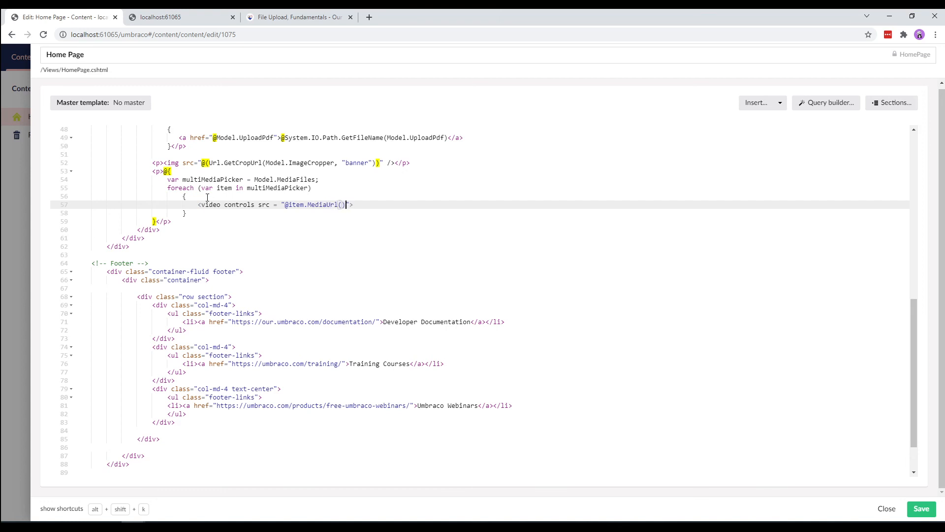
pyautogui.press('Return')
pyautogui.write('</video')
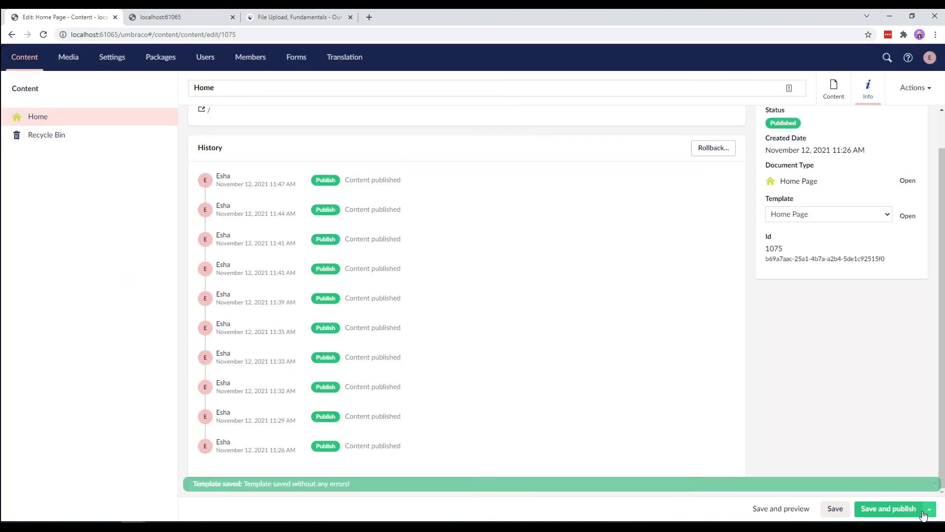
# Save and publish the template changes, and play the example video on the reloaded localhost:61065 site.
pyautogui.click(922, 511)
pyautogui.click(186, 18)
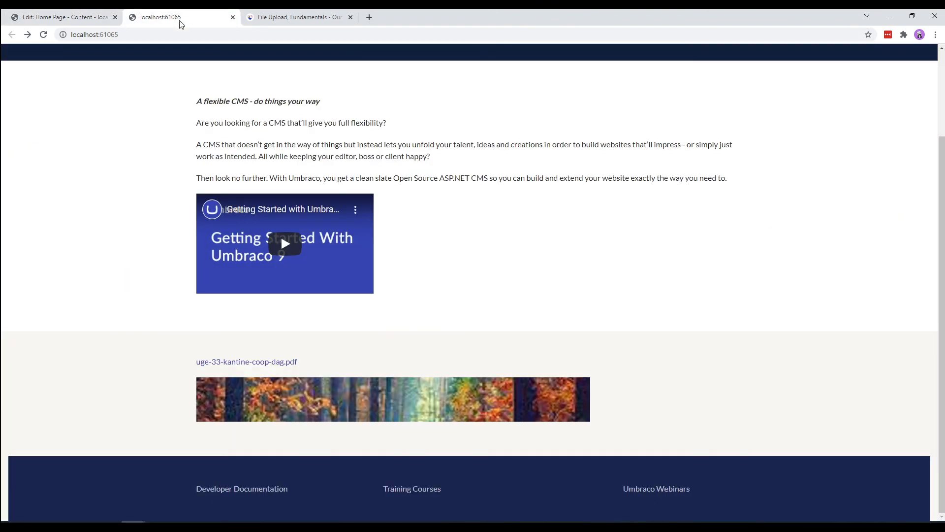
pyautogui.click(44, 35)
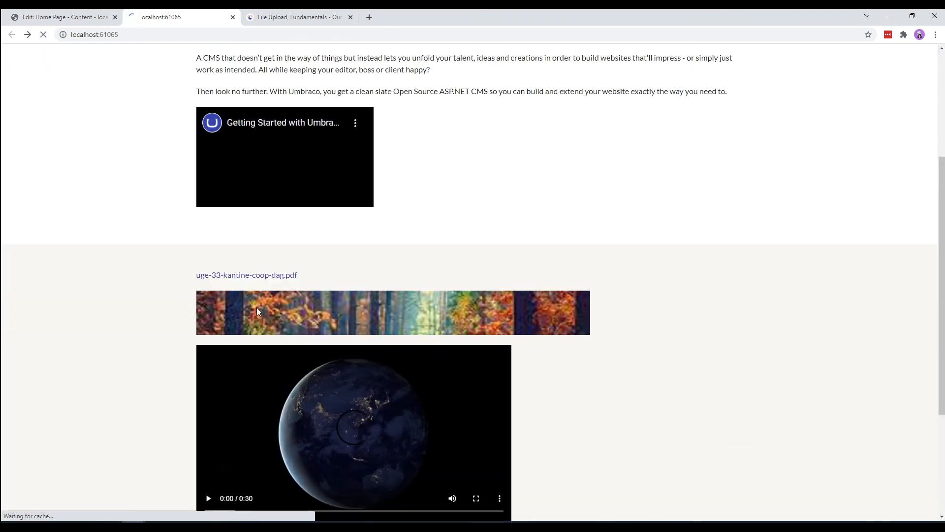
pyautogui.scroll(-3, 510, 310)
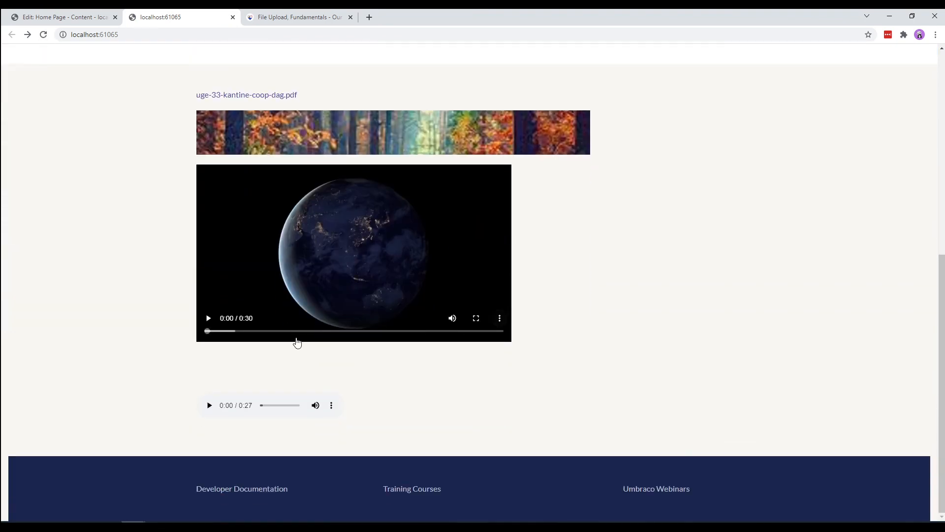
pyautogui.click(209, 321)
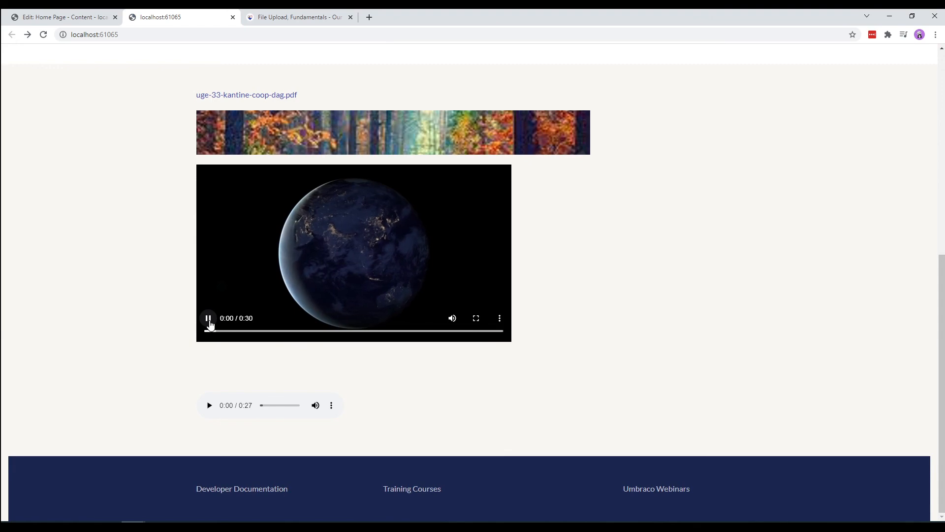